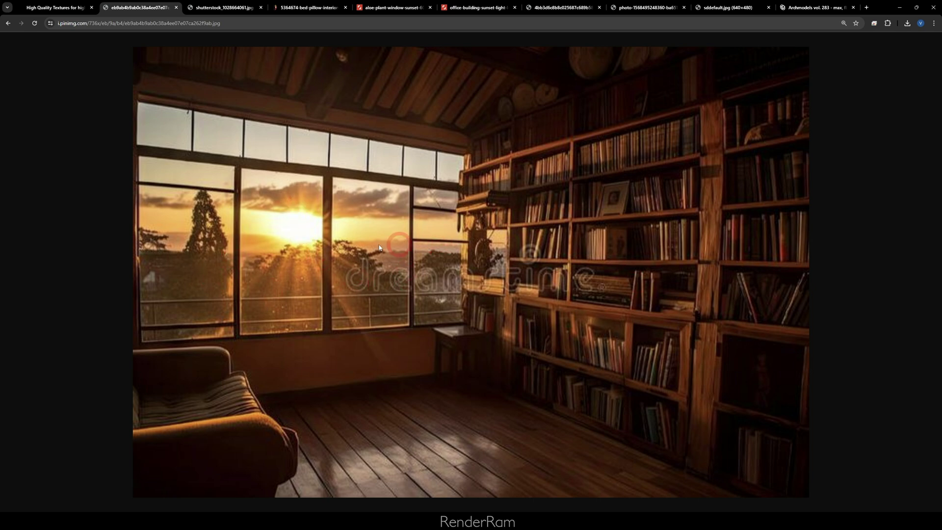
# Look through the reference photos of sunlit, dusty windows open in the browser.
pyautogui.click(220, 8)
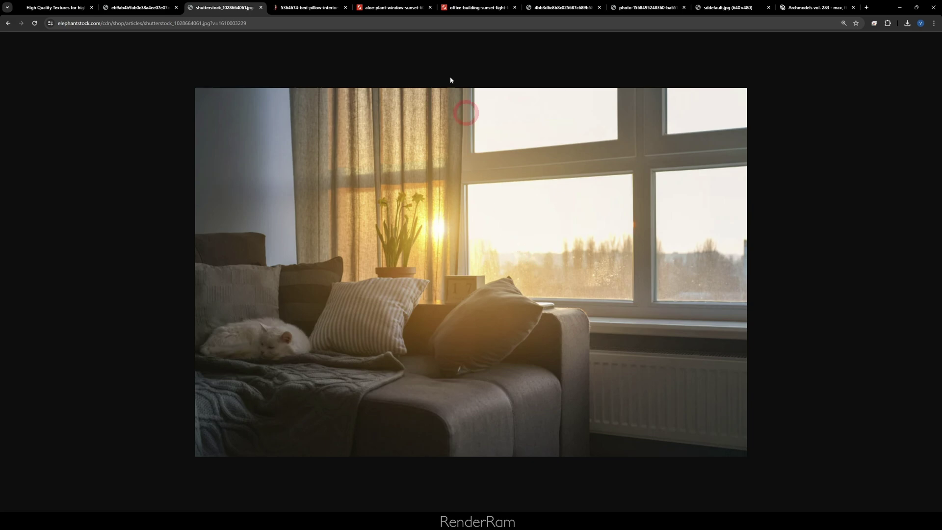
pyautogui.click(308, 8)
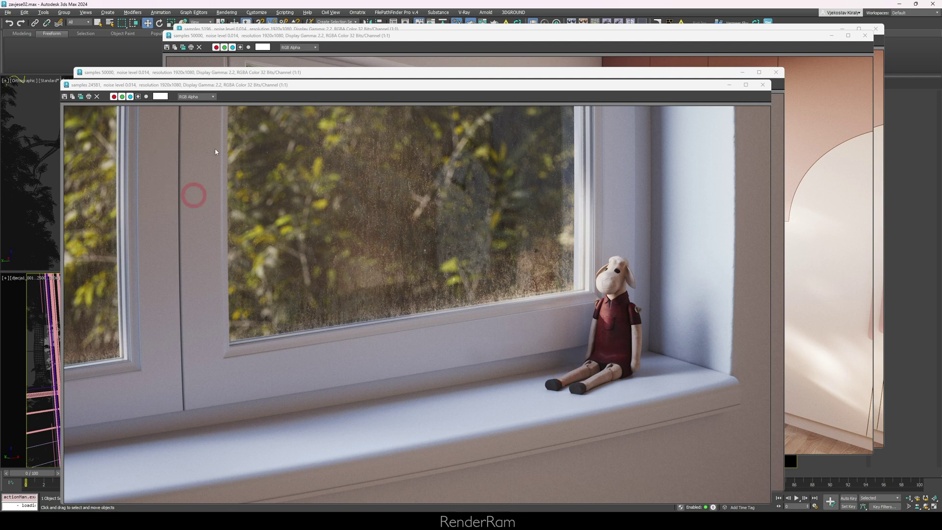
pyautogui.click(403, 521)
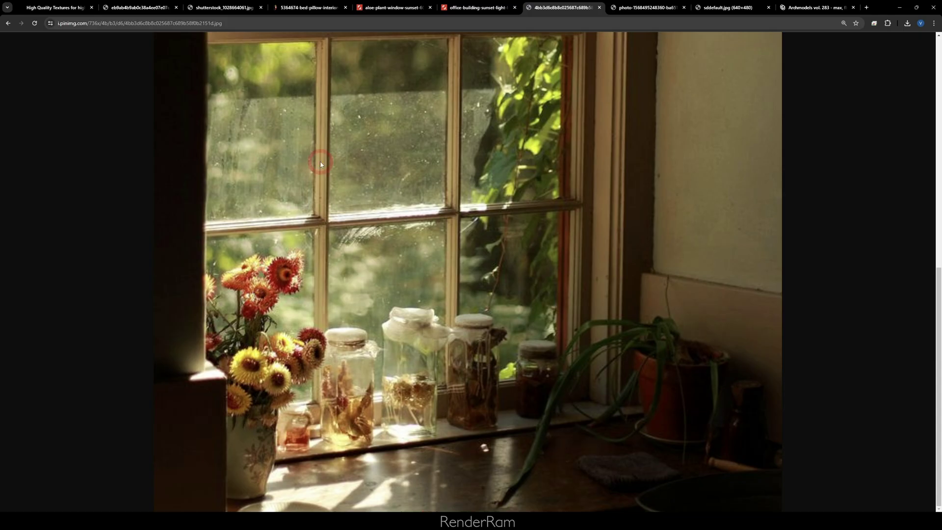
pyautogui.click(478, 7)
pyautogui.click(397, 7)
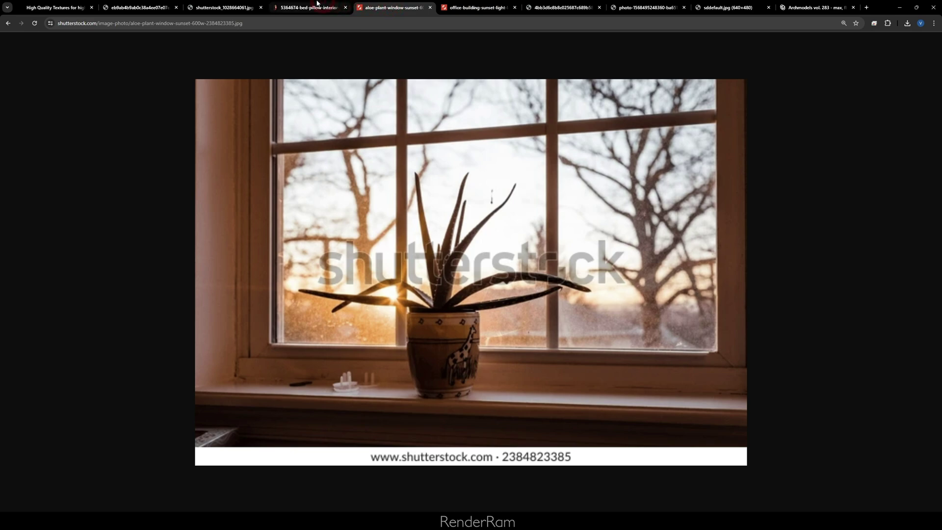
pyautogui.click(294, 6)
pyautogui.click(224, 6)
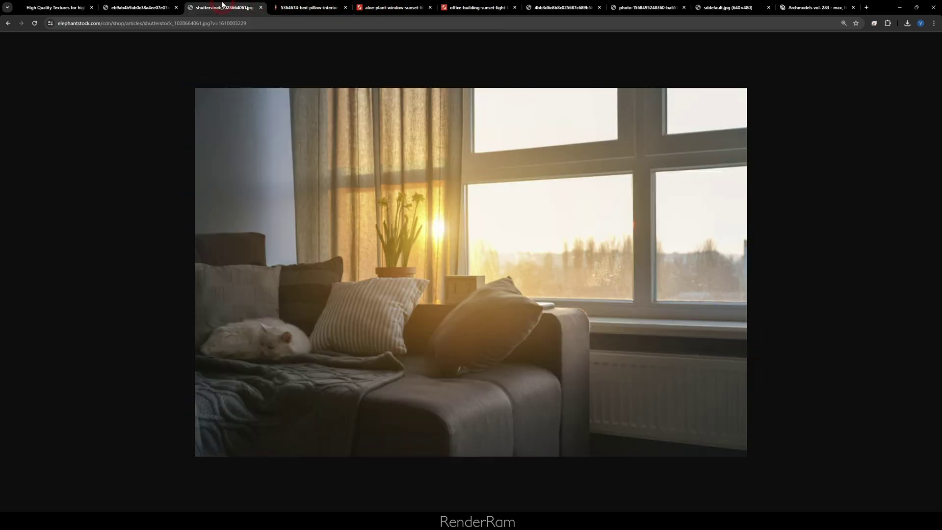
pyautogui.click(155, 6)
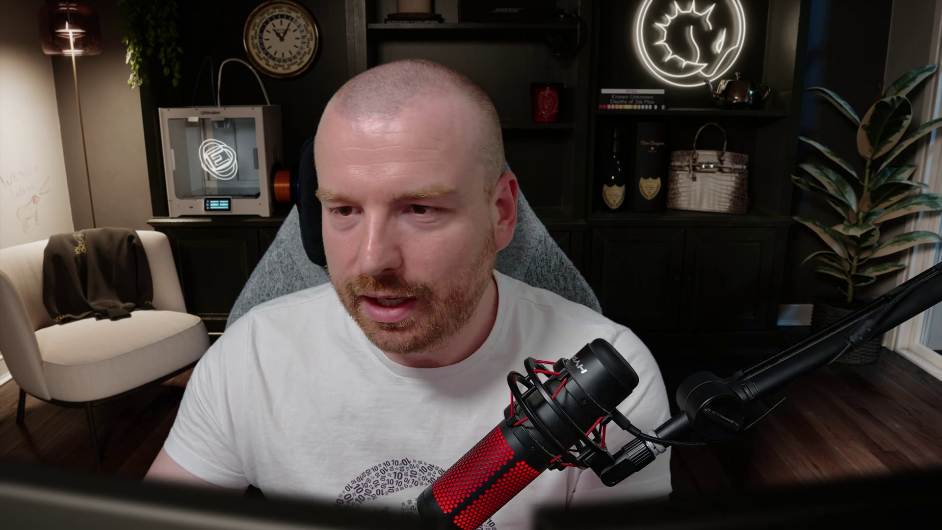
# Compare the clean and dirty glass renders of the windowsill close-up and the room view in 3ds Max.
pyautogui.click(353, 88)
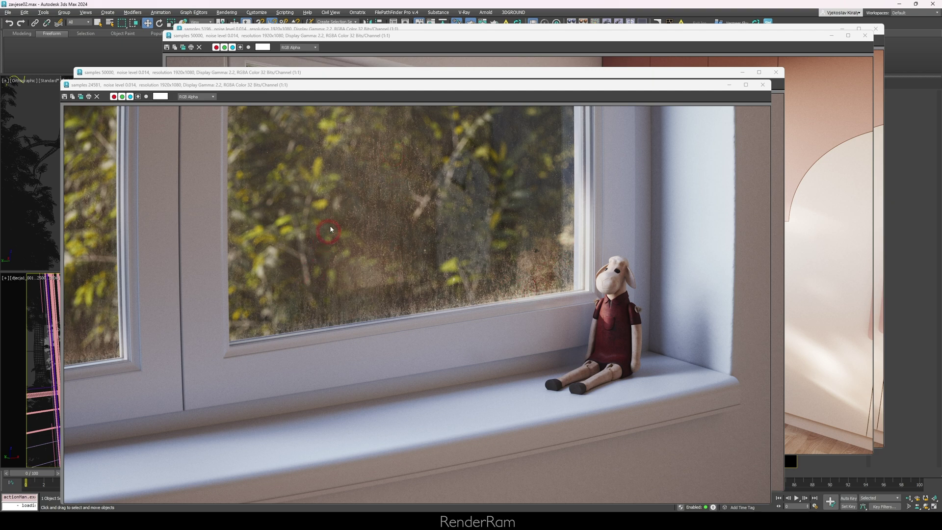
pyautogui.click(215, 72)
pyautogui.click(266, 183)
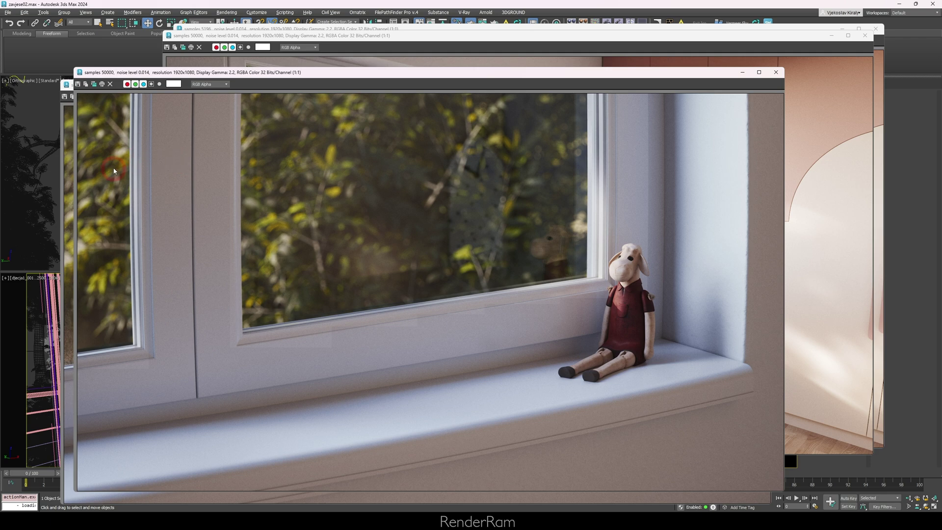
pyautogui.click(417, 42)
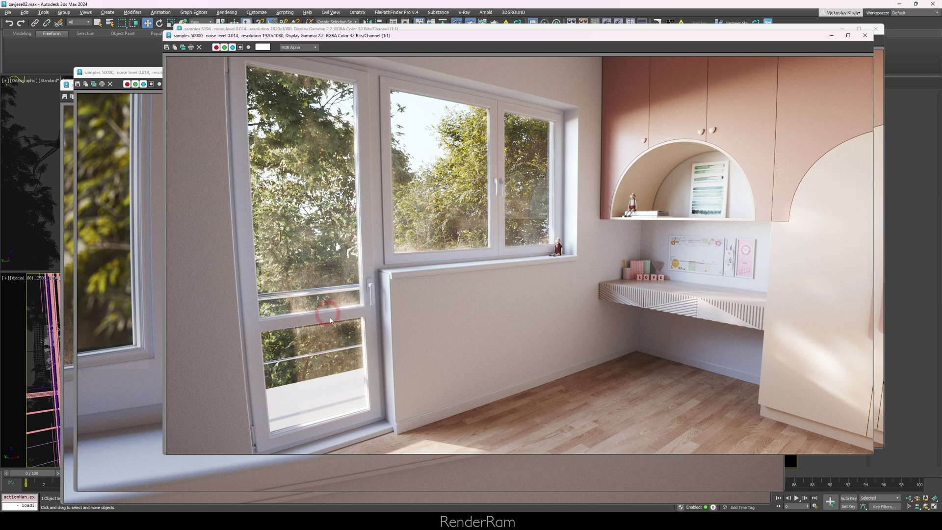
pyautogui.click(287, 29)
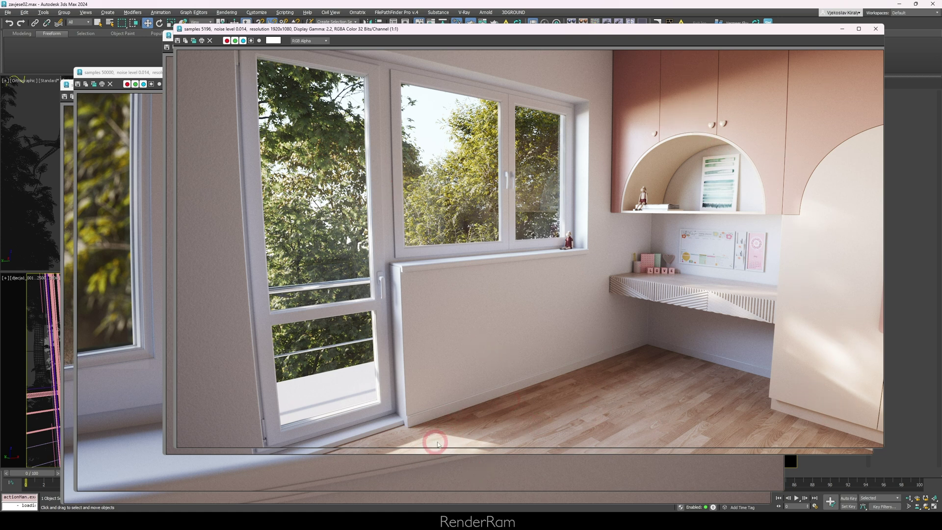
pyautogui.click(170, 78)
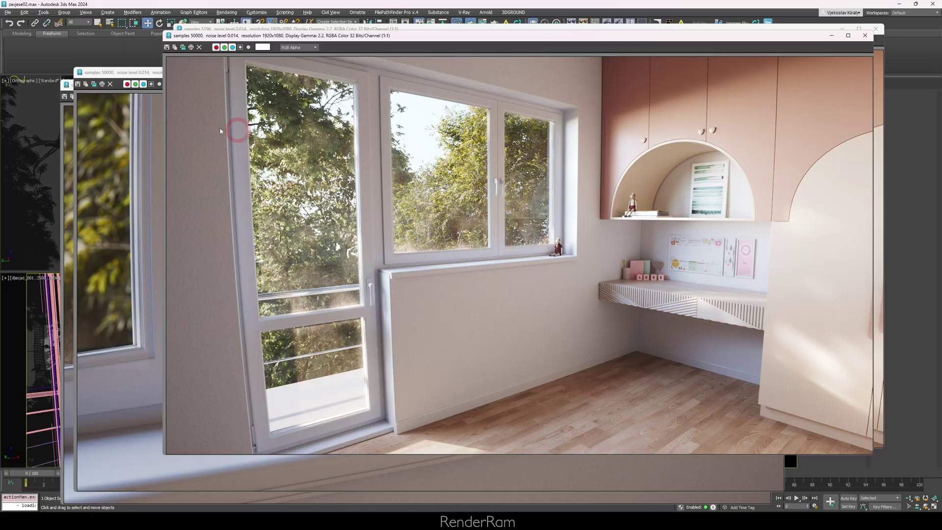
pyautogui.click(132, 134)
pyautogui.click(69, 152)
pyautogui.click(159, 175)
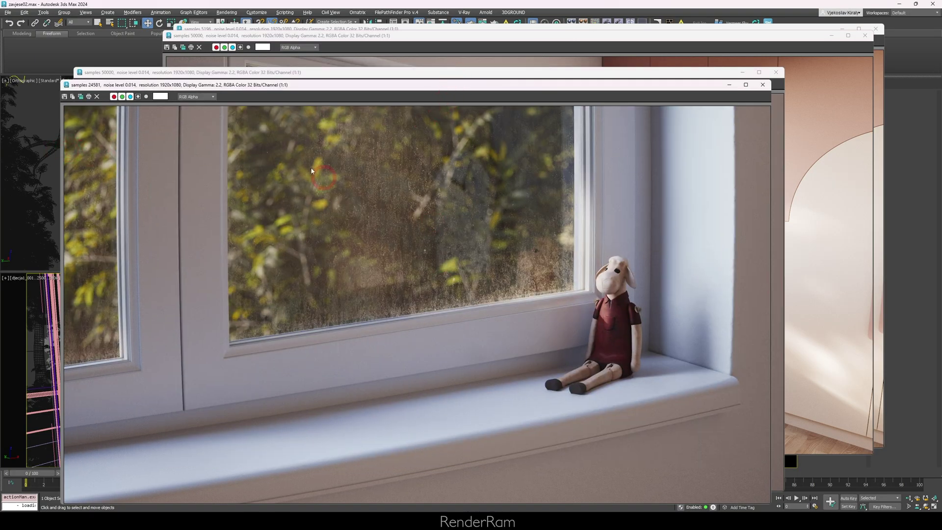
pyautogui.click(385, 77)
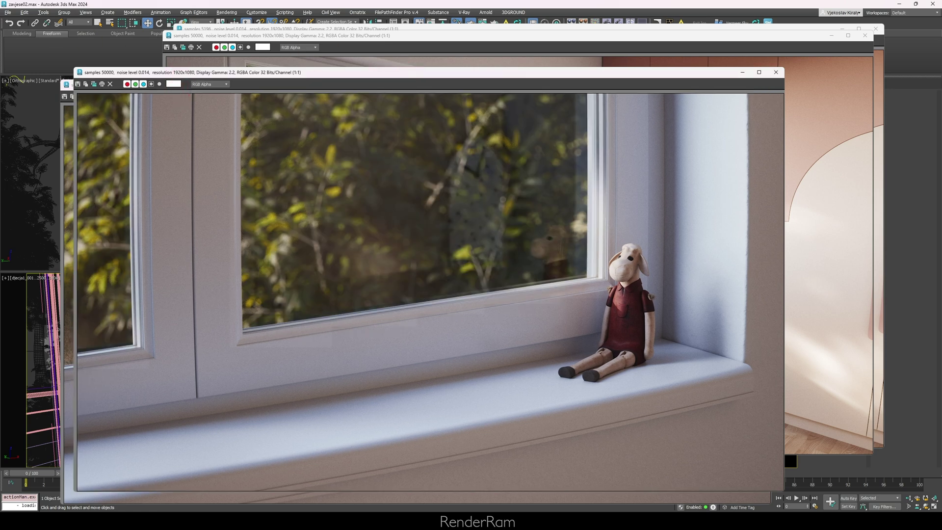
# Isolate the window glass object from the rest of the scene and inspect its four panes.
pyautogui.press('m')
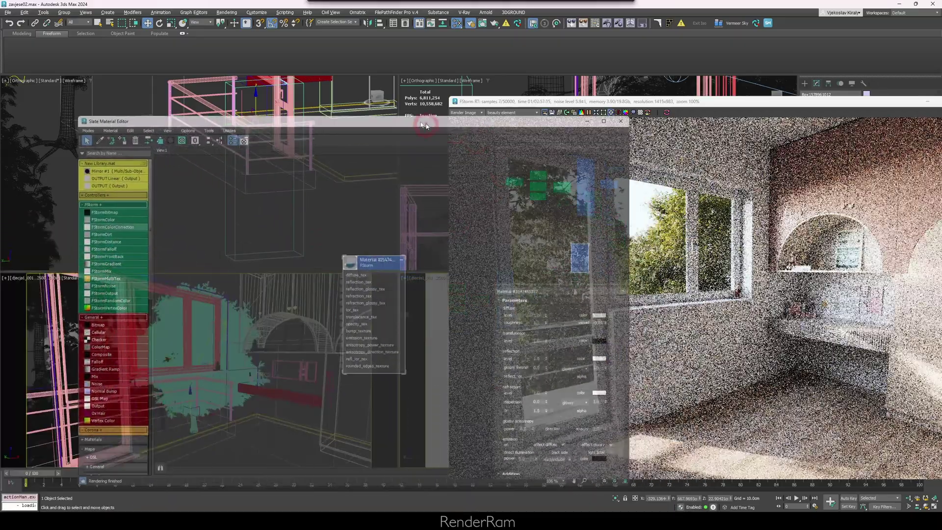
pyautogui.moveTo(305, 250)
pyautogui.mouseDown()
pyautogui.moveTo(332, 220)
pyautogui.moveTo(312, 234)
pyautogui.mouseUp()
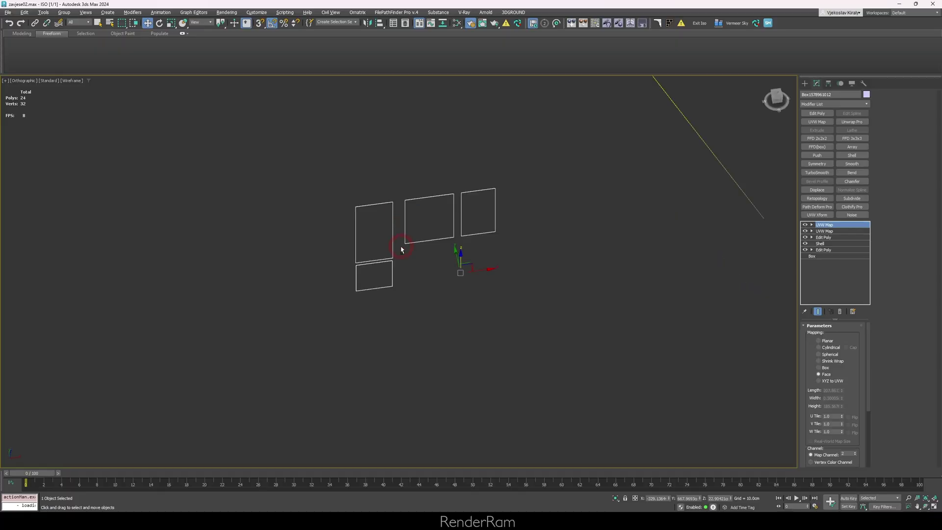
pyautogui.moveTo(401, 249)
pyautogui.keyDown('alt'); pyautogui.mouseDown(button='middle')
pyautogui.moveTo(430, 241)
pyautogui.moveTo(408, 213)
pyautogui.moveTo(387, 223)
pyautogui.mouseUp(button='middle'); pyautogui.keyUp('alt')
pyautogui.scroll(3, 421, 245)
pyautogui.press('F3')
pyautogui.press('F3')
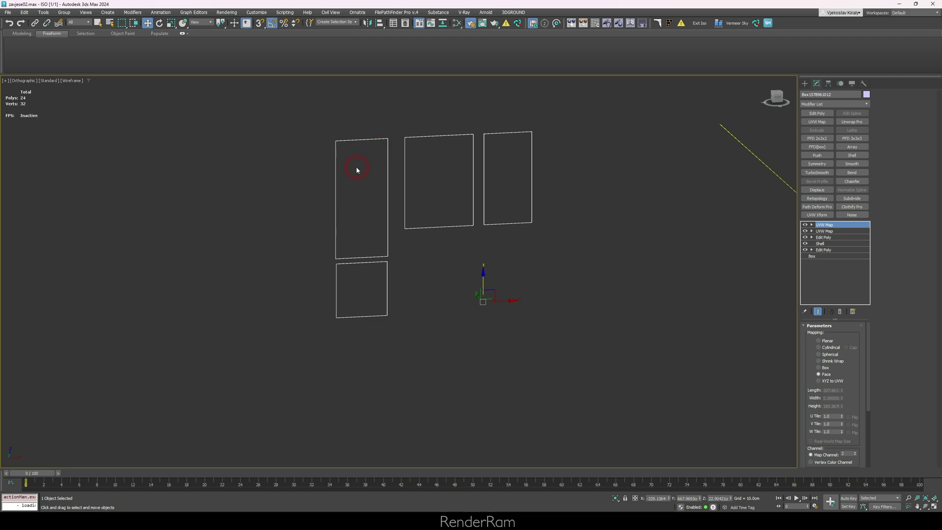
pyautogui.hotkey('alt', 'q')
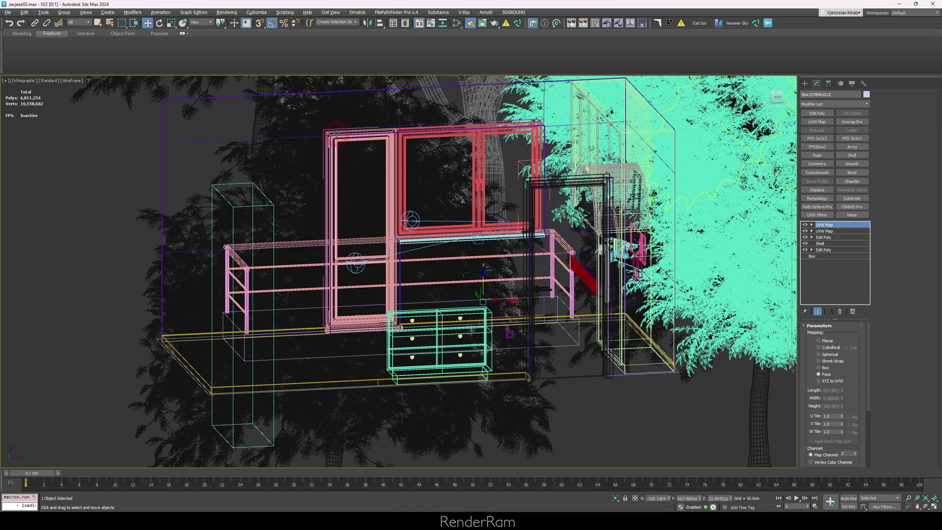
pyautogui.hotkey('alt', 'q')
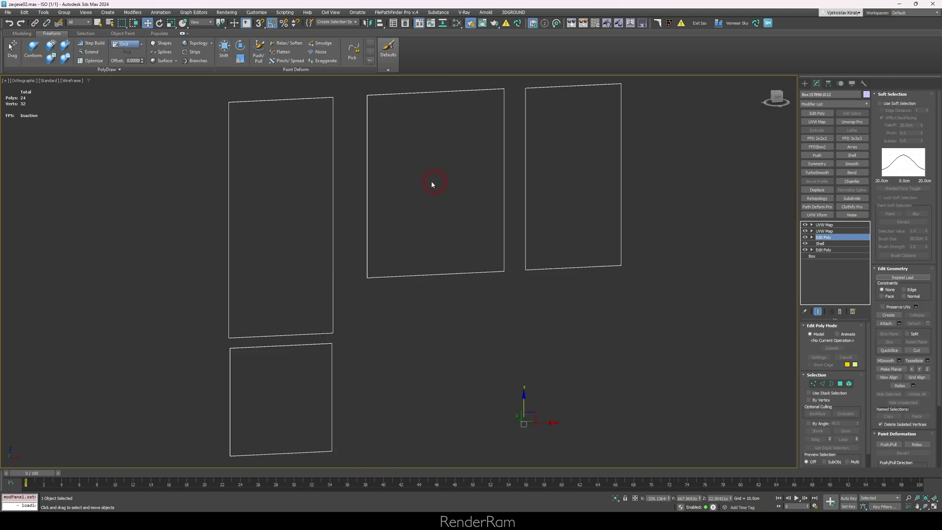
# Select the faces on one side of all four glass panes in the Edit Poly modifier and check their material ID.
pyautogui.press('4')
pyautogui.keyDown('alt'); pyautogui.moveTo(367, 166); pyautogui.dragTo(488, 196, button='middle'); pyautogui.keyUp('alt')
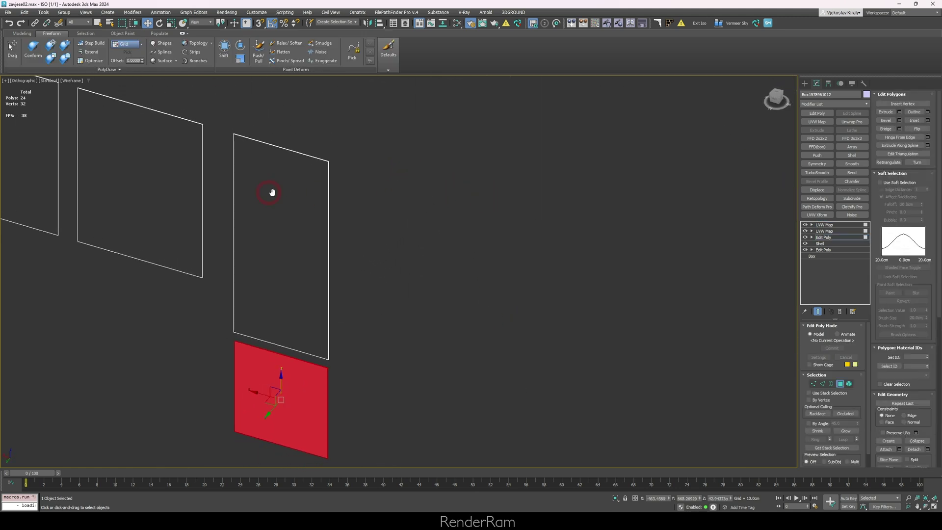
pyautogui.moveTo(97, 175); pyautogui.dragTo(288, 200, button='middle')
pyautogui.click(231, 190)
pyautogui.keyDown('ctrl'); pyautogui.click(332, 195); pyautogui.keyUp('ctrl')
pyautogui.keyDown('ctrl'); pyautogui.click(468, 225); pyautogui.keyUp('ctrl')
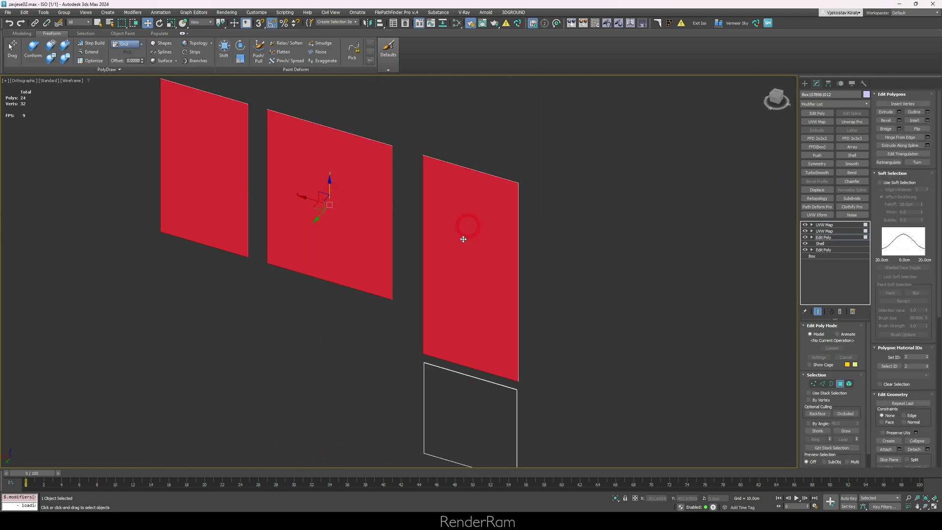
pyautogui.keyDown('ctrl'); pyautogui.click(478, 403); pyautogui.keyUp('ctrl')
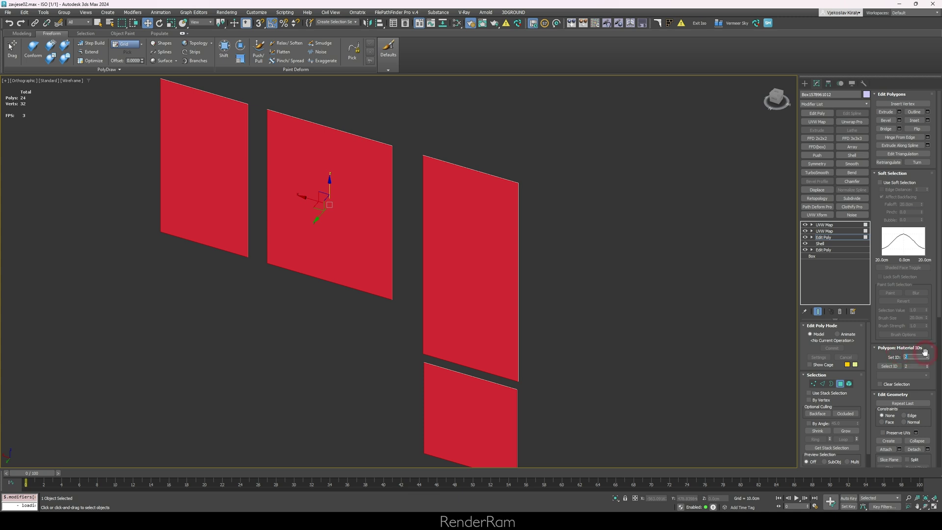
pyautogui.keyDown('alt'); pyautogui.moveTo(501, 252); pyautogui.dragTo(453, 243, button='middle'); pyautogui.keyUp('alt')
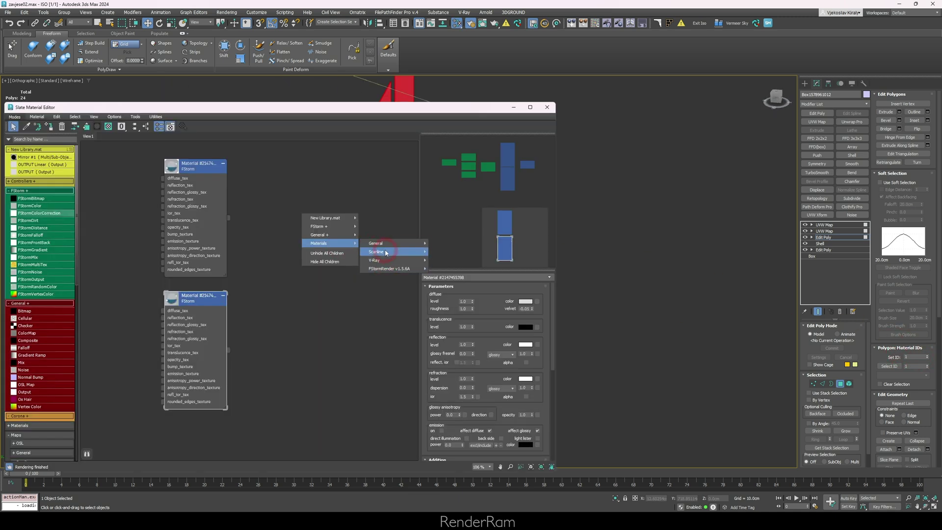
# Create a Multi/Sub-Object material and wire the two FStorm materials into its first two slots.
pyautogui.moveTo(387, 244)
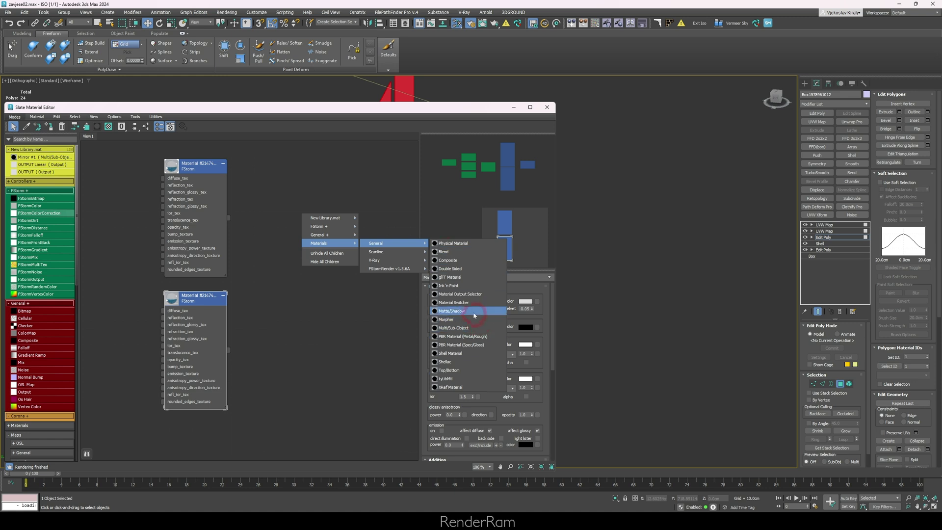
pyautogui.click(452, 327)
pyautogui.moveTo(294, 226); pyautogui.dragTo(293, 226)
pyautogui.moveTo(250, 308); pyautogui.dragTo(272, 231)
pyautogui.moveTo(194, 169)
pyautogui.mouseDown()
pyautogui.moveTo(174, 156)
pyautogui.moveTo(194, 158)
pyautogui.mouseUp()
pyautogui.moveTo(212, 305); pyautogui.dragTo(183, 294)
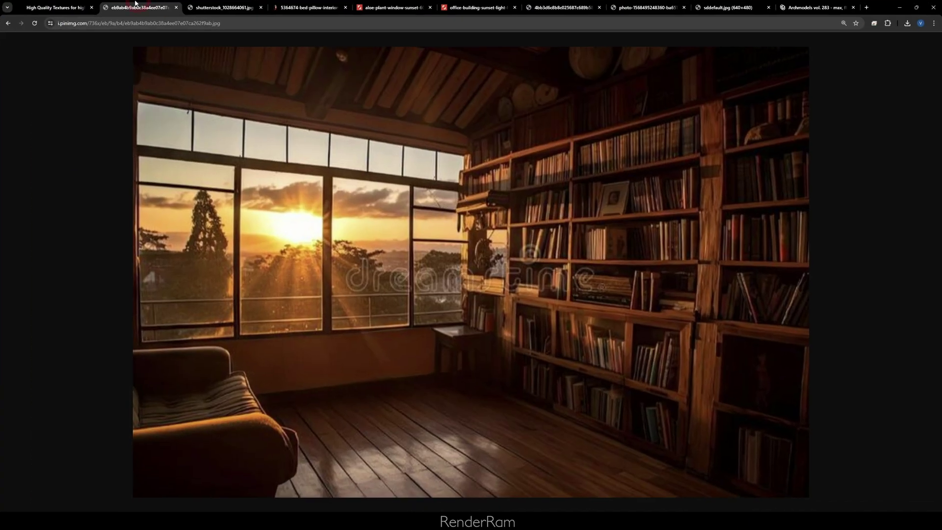
# Examine the preview images and description of the Dirtmap Window 001 texture on texture.supply in the browser.
pyautogui.click(69, 8)
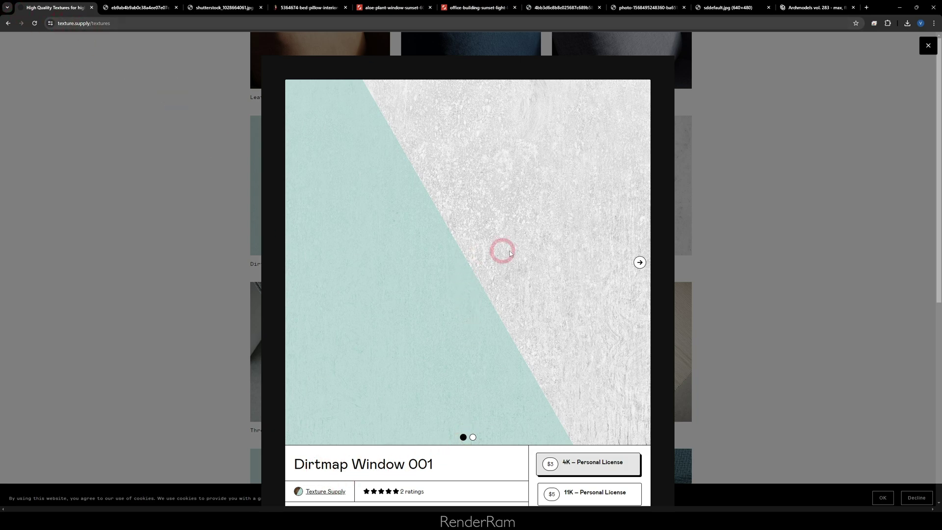
pyautogui.click(638, 264)
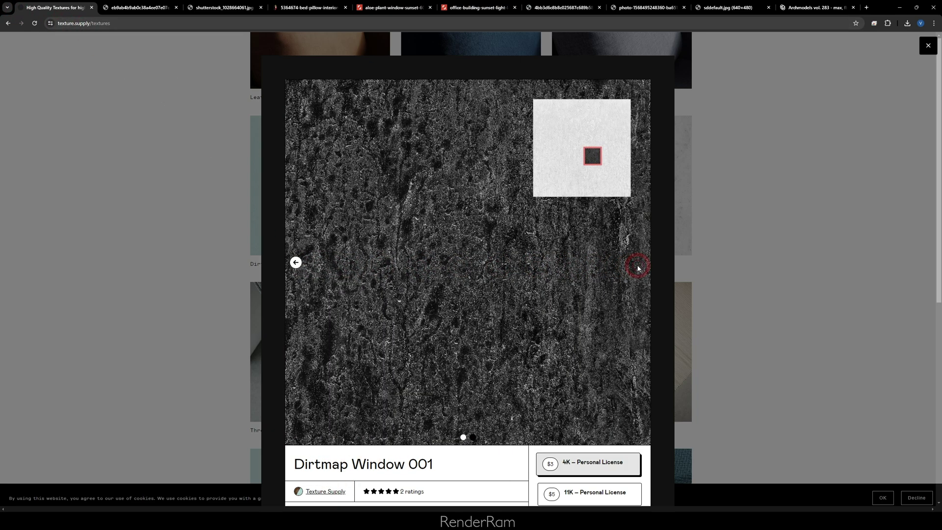
pyautogui.click(296, 261)
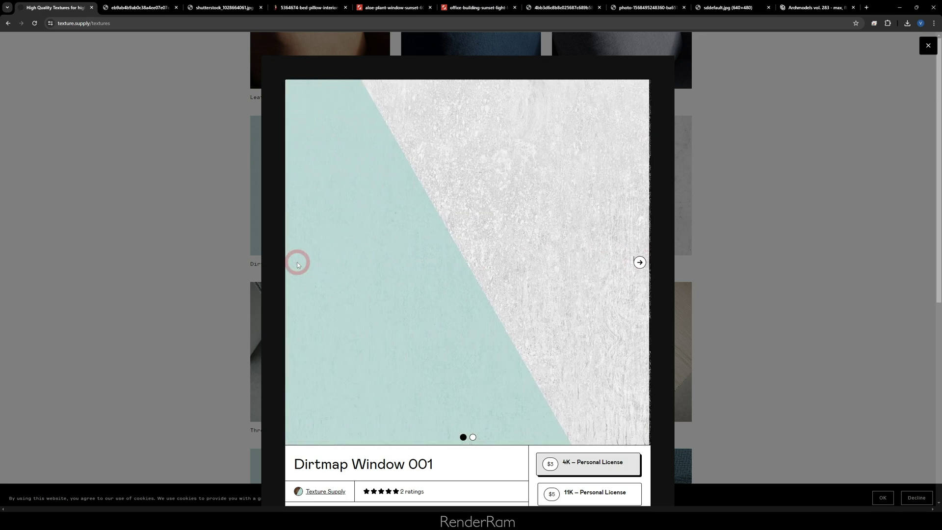
pyautogui.click(646, 265)
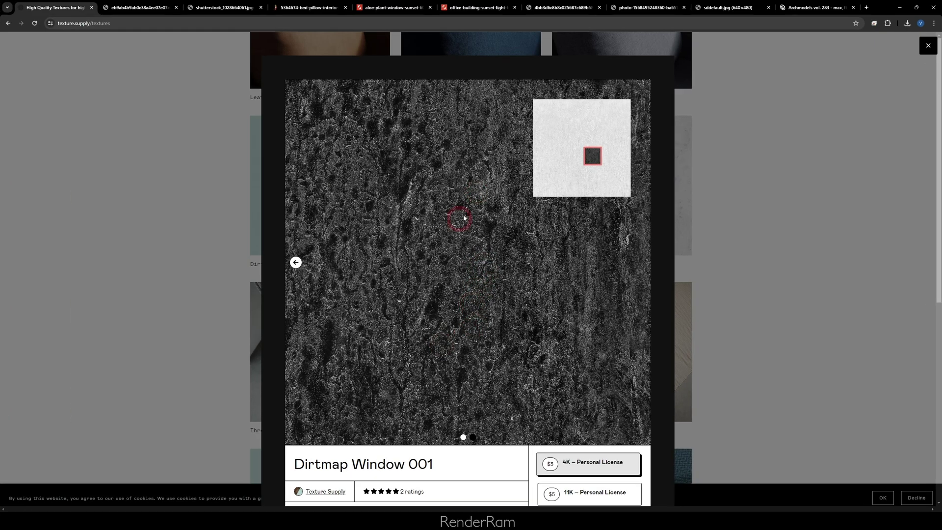
pyautogui.scroll(-3, 463, 218)
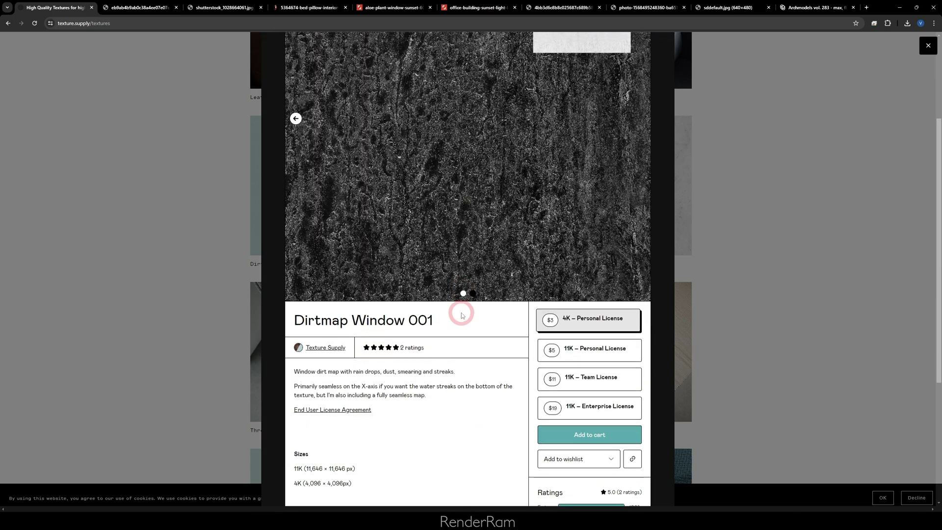
pyautogui.scroll(3, 492, 213)
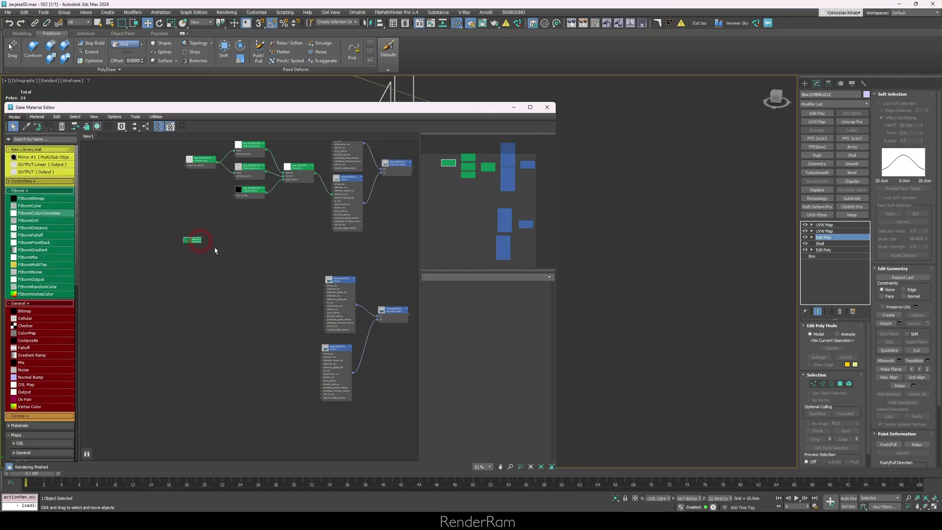
# Copy the window dirt map FStormBitmap node in 3ds Max and place it beside the two new FStorm materials.
pyautogui.moveTo(214, 251); pyautogui.dragTo(258, 344)
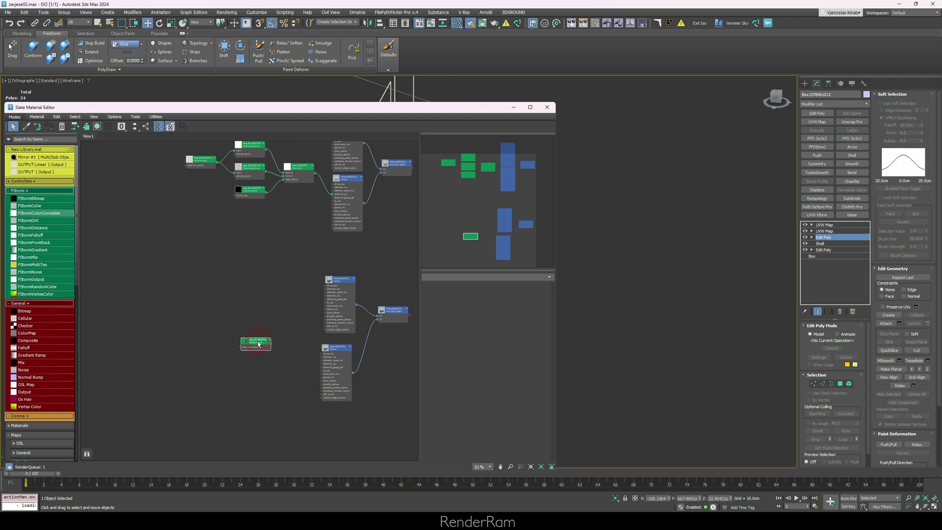
pyautogui.scroll(4, 274, 366)
pyautogui.moveTo(270, 336); pyautogui.dragTo(222, 255, button='middle')
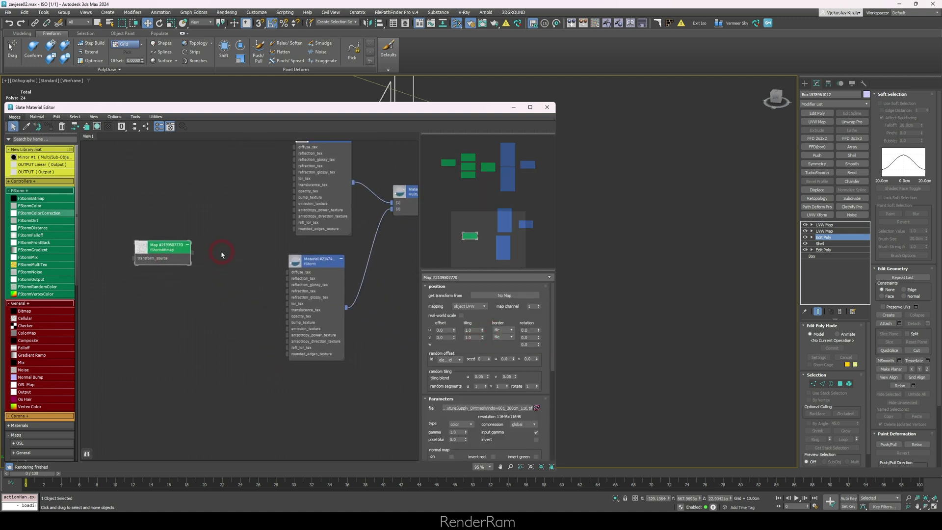
pyautogui.moveTo(313, 264); pyautogui.dragTo(247, 297, button='middle')
pyautogui.moveTo(307, 309)
pyautogui.mouseDown()
pyautogui.moveTo(295, 296)
pyautogui.moveTo(299, 305)
pyautogui.mouseUp()
pyautogui.click(157, 295)
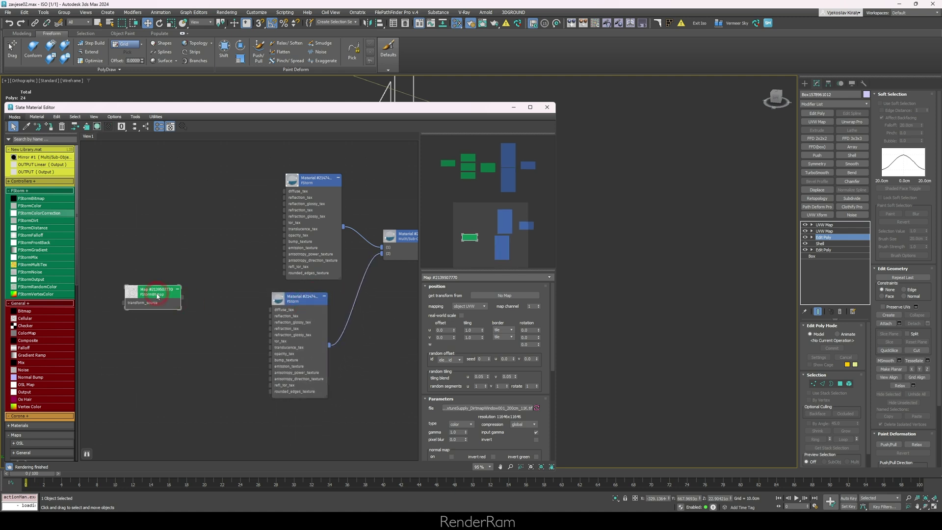
# Move the material editor aside and check the box mapping size of the glass object's lower UVW Map modifier.
pyautogui.moveTo(436, 107); pyautogui.dragTo(333, 312)
pyautogui.click(835, 231)
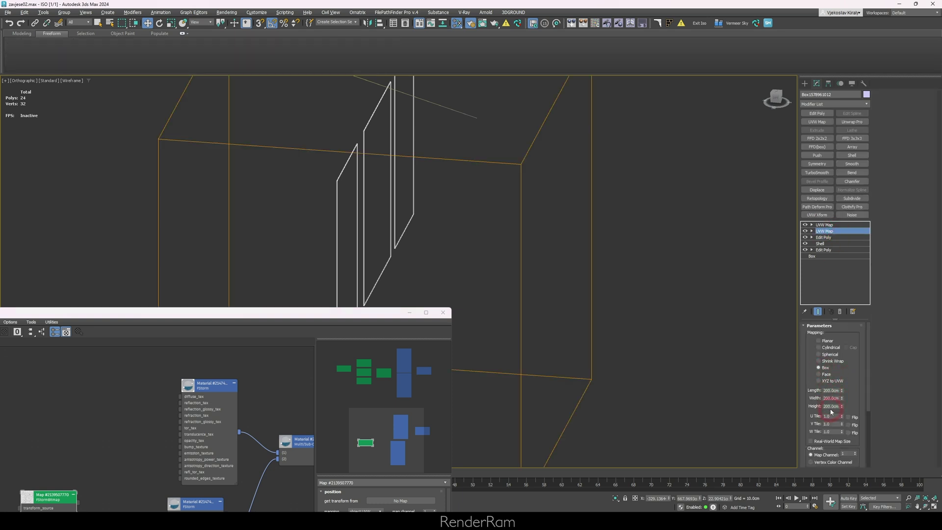
pyautogui.scroll(-3, 430, 235)
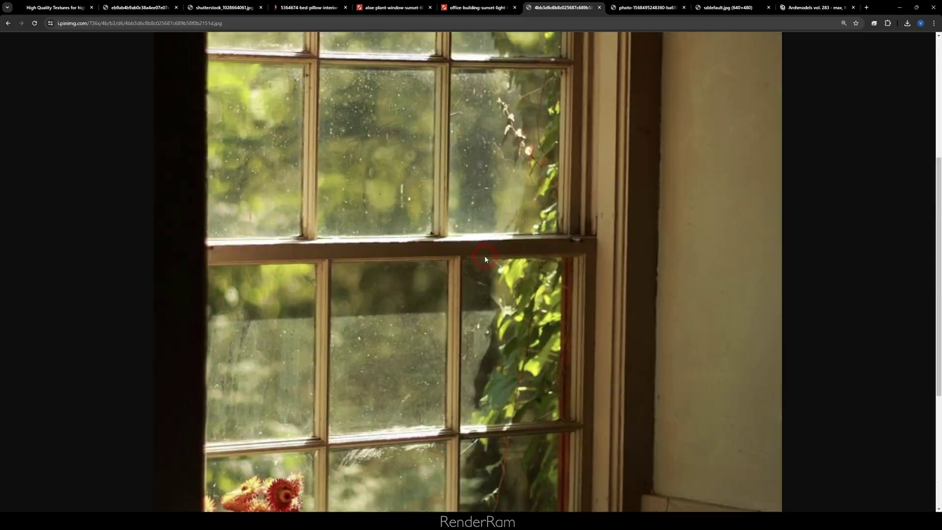
# Examine the dust and stains on the window panes in the reference photo, and return to 3ds Max.
pyautogui.scroll(3, 464, 249)
pyautogui.scroll(-2, 461, 221)
pyautogui.scroll(2, 456, 177)
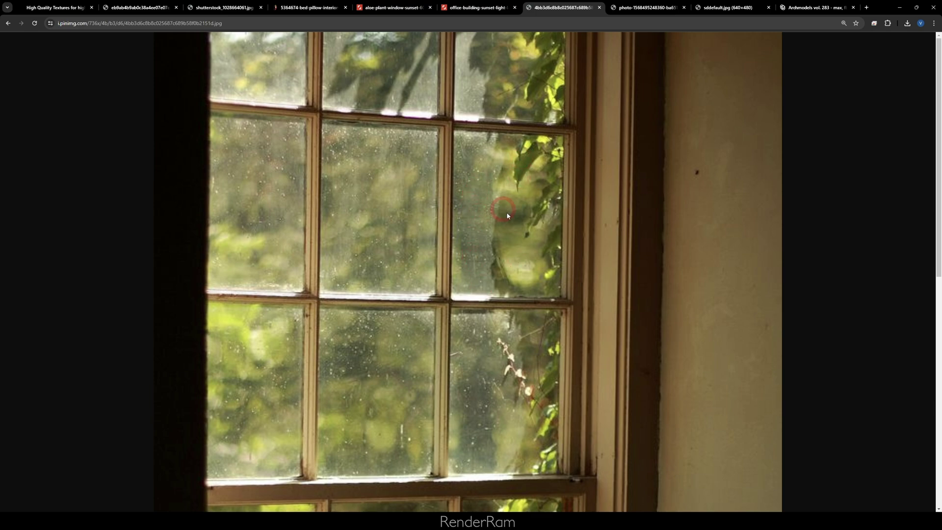
pyautogui.scroll(-3, 519, 221)
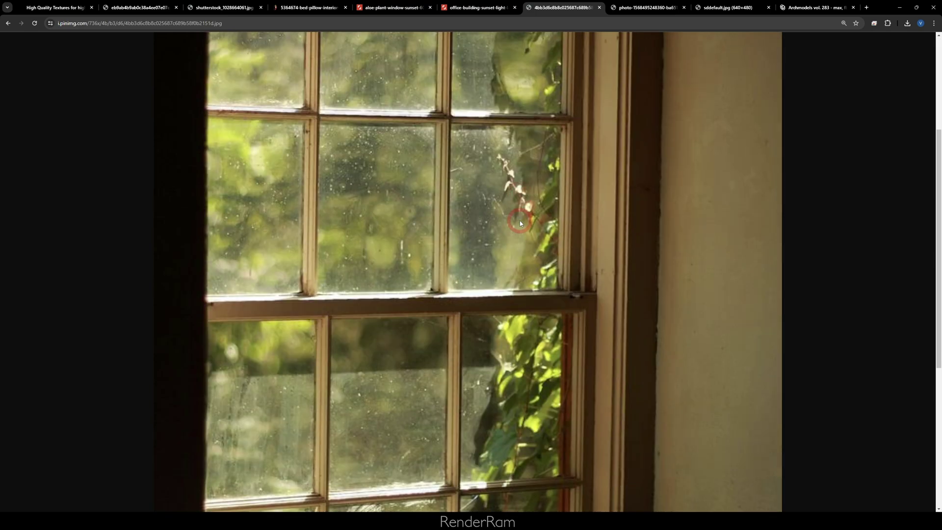
pyautogui.click(896, 10)
# Wire the window dirt bitmap into the second FStorm material's refraction_tex and set that material's translucence color to white (FFFFFF).
pyautogui.click(312, 266)
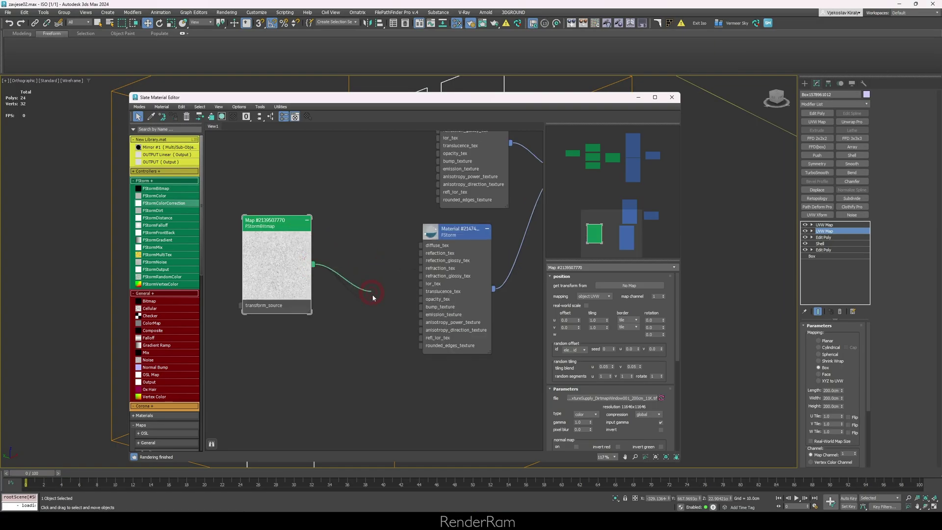
pyautogui.moveTo(396, 303); pyautogui.dragTo(428, 270)
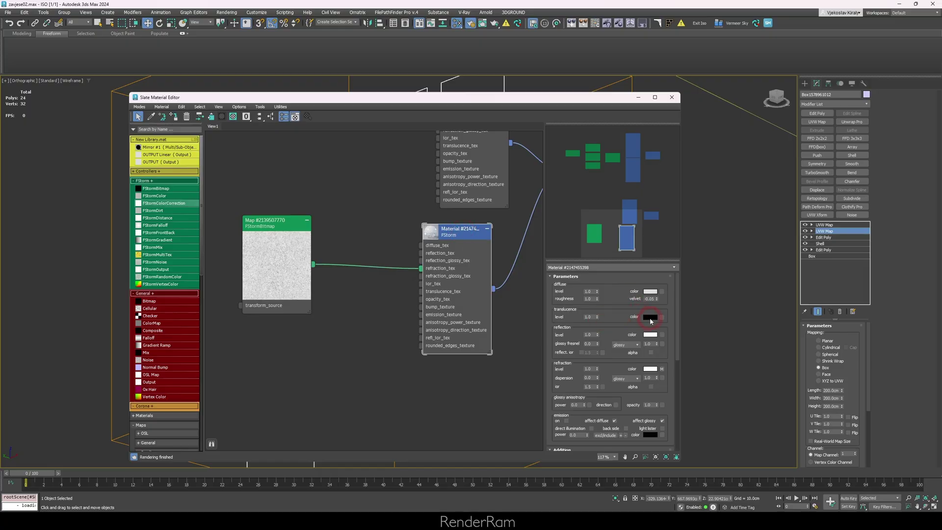
pyautogui.click(650, 317)
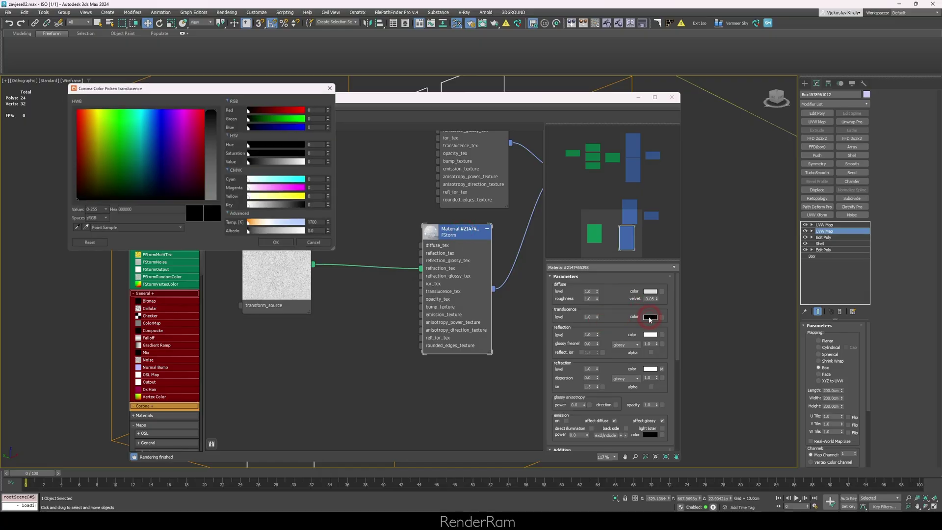
pyautogui.moveTo(265, 162); pyautogui.dragTo(308, 161)
pyautogui.click(276, 244)
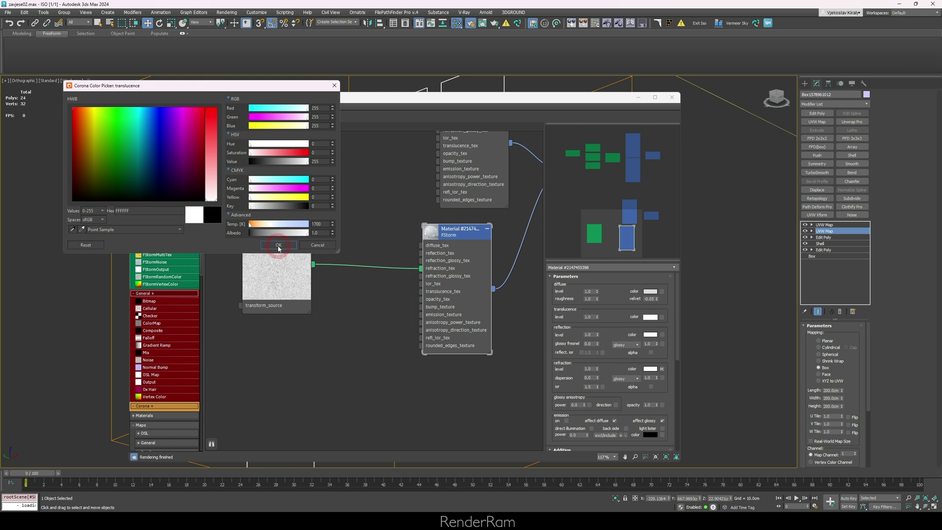
pyautogui.click(641, 313)
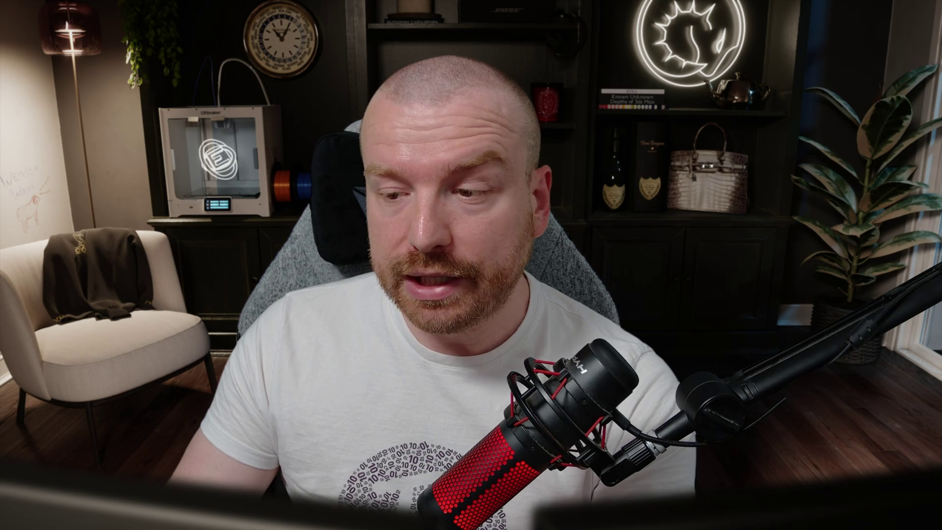
pyautogui.click(582, 291)
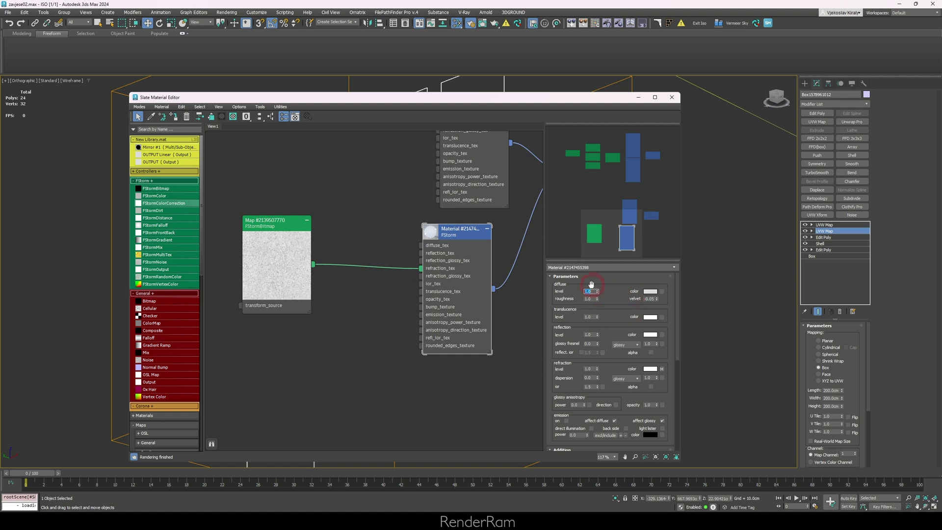
pyautogui.moveTo(255, 231); pyautogui.dragTo(267, 212)
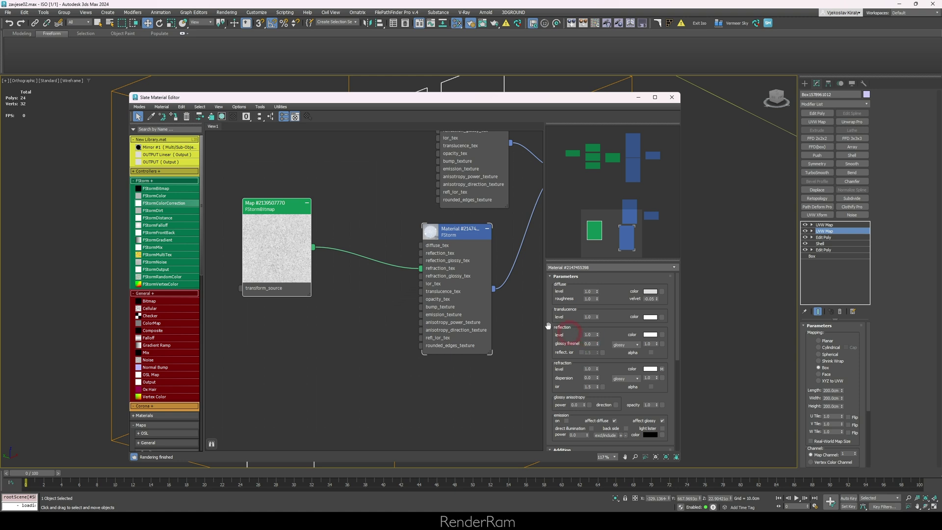
# Open the Multi/Sub-Object material's parameters and check the dirty window glass in the FStorm render.
pyautogui.scroll(4, 273, 234)
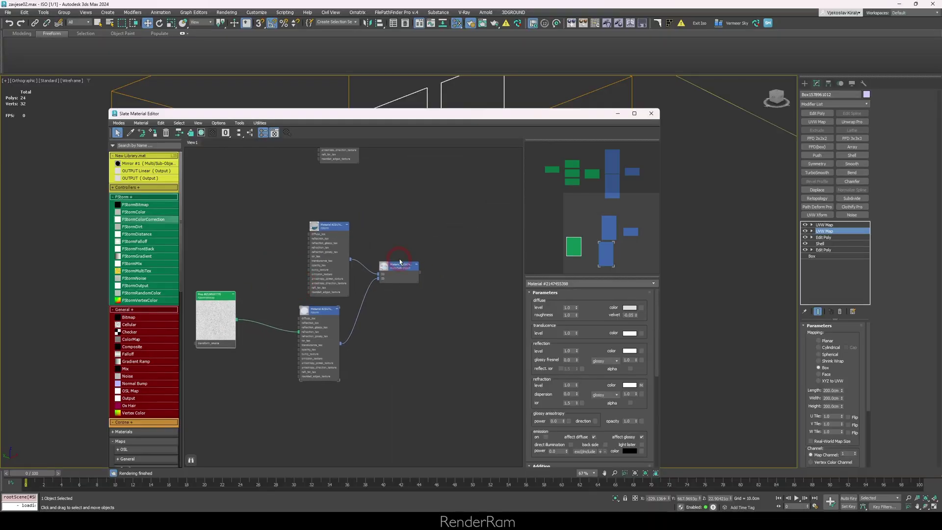
pyautogui.doubleClick(398, 269)
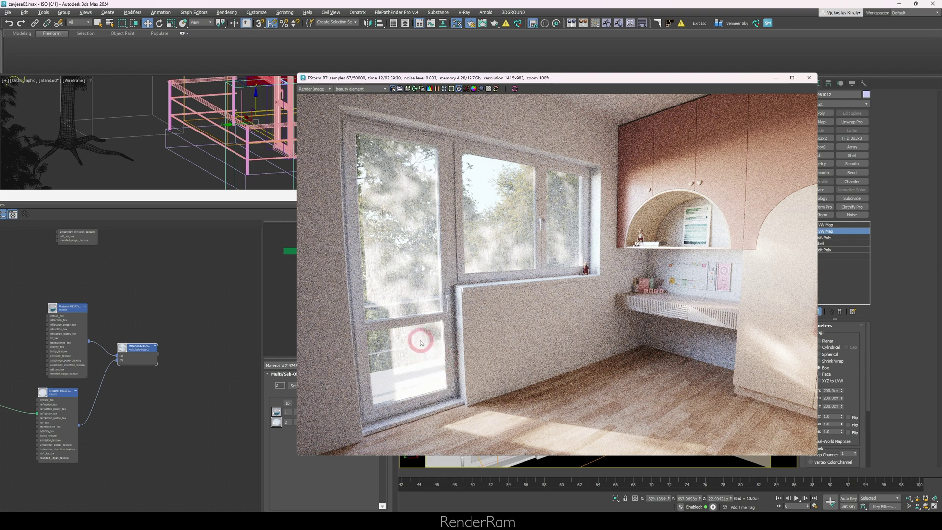
pyautogui.moveTo(109, 199); pyautogui.dragTo(254, 114)
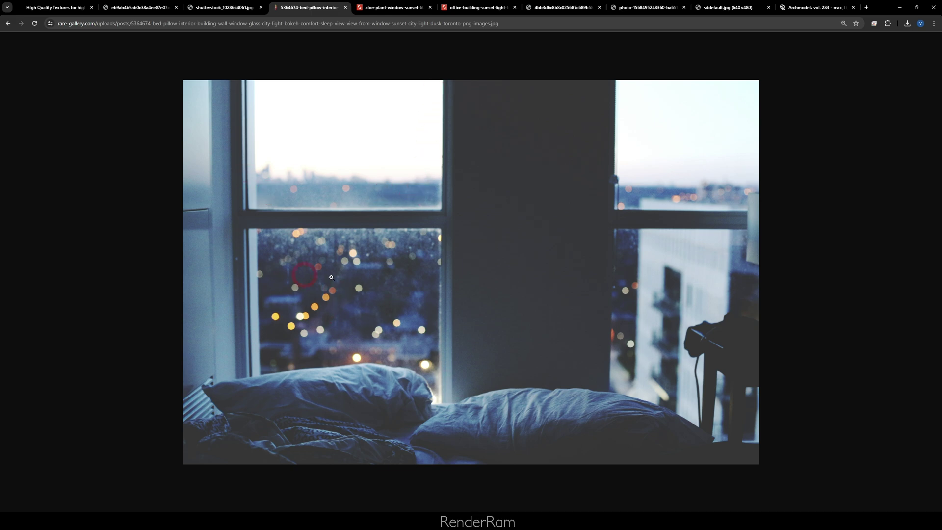
# Return to 3ds Max and add an FStormGradient map below the window dirt bitmap, with its preview enlarged.
pyautogui.click(901, 8)
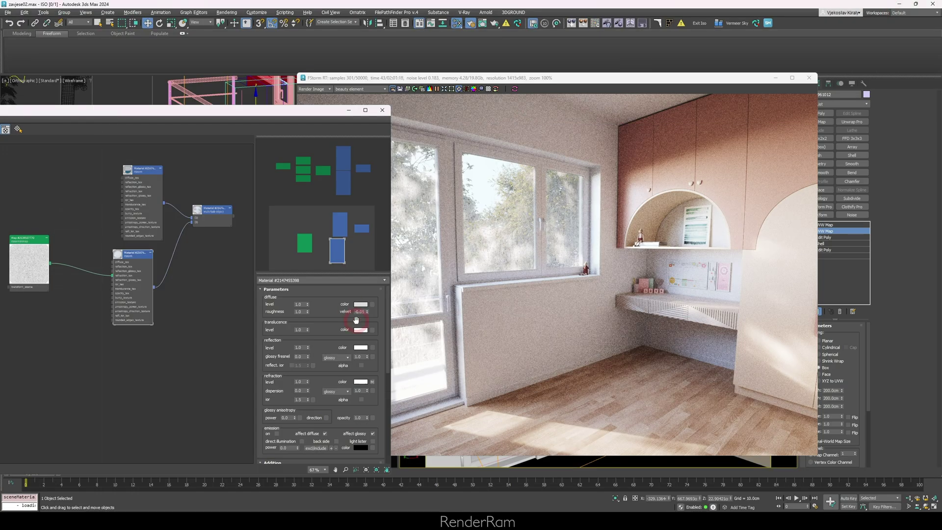
pyautogui.moveTo(157, 109); pyautogui.dragTo(344, 89)
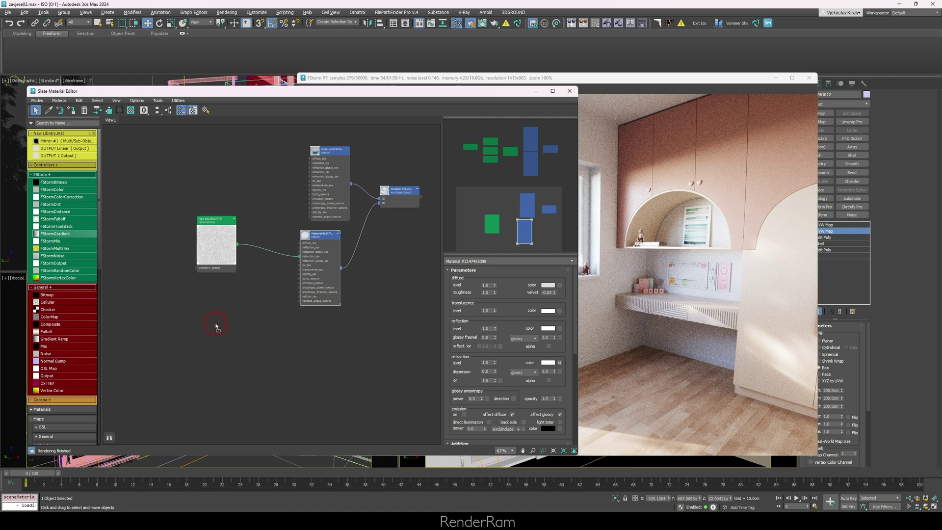
pyautogui.moveTo(216, 314); pyautogui.dragTo(218, 311)
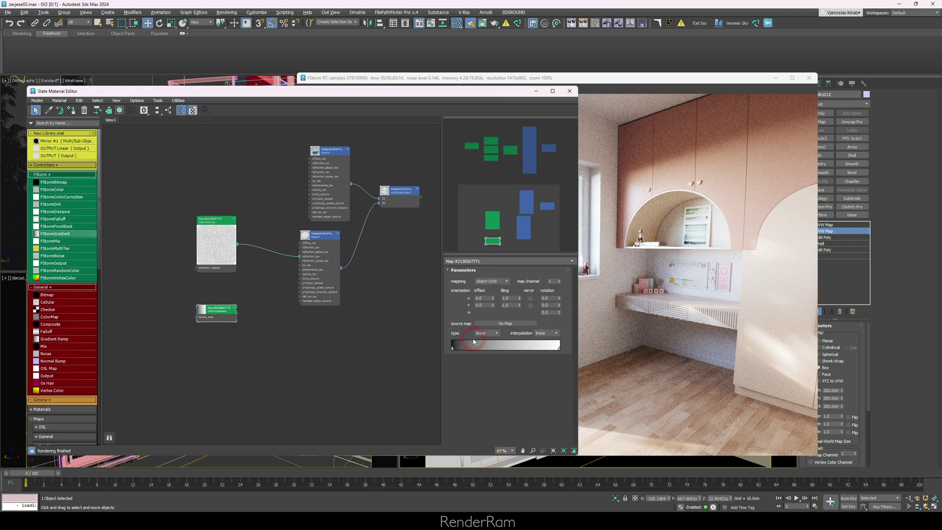
pyautogui.scroll(5, 203, 307)
pyautogui.doubleClick(200, 318)
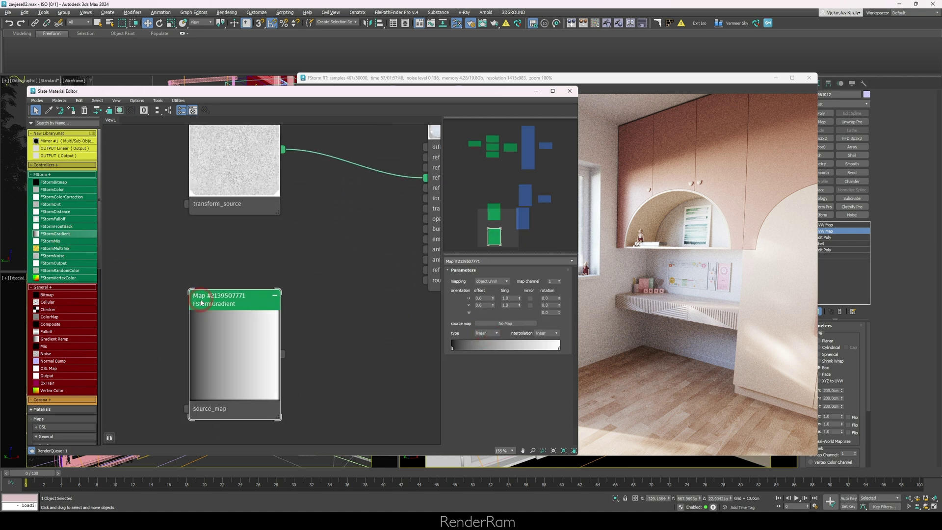
# Set the gradient type to box and add a black color stop that confines the white to the borders.
pyautogui.click(486, 333)
pyautogui.click(480, 345)
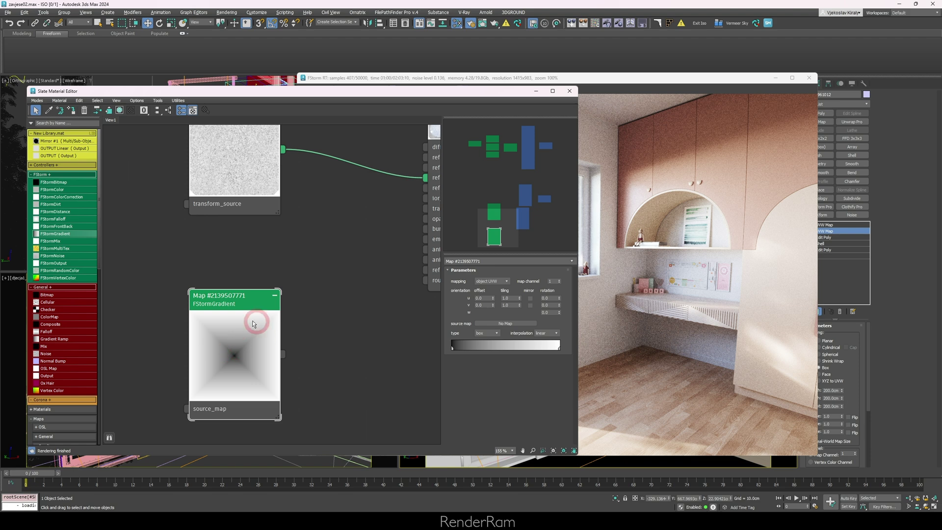
pyautogui.doubleClick(496, 349)
pyautogui.click(368, 207)
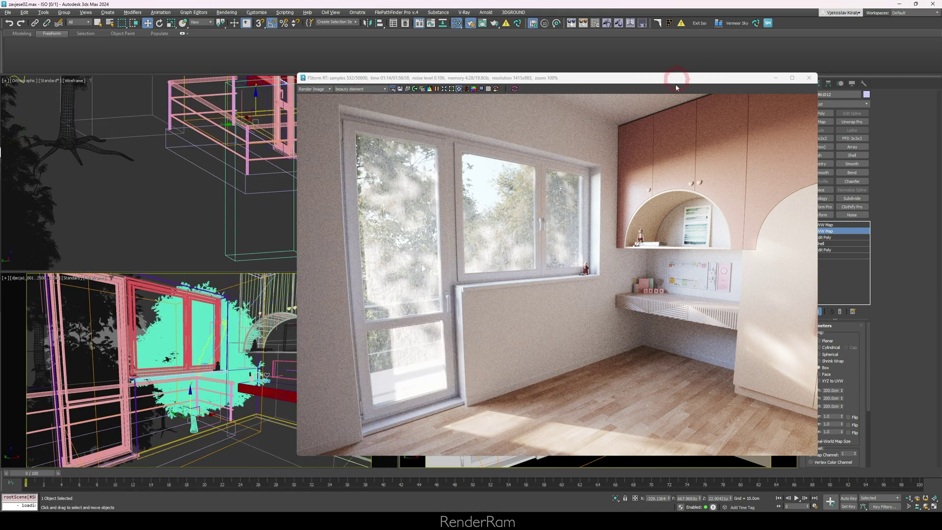
# Move the render window aside and select the glass object's upper UVW Map modifier.
pyautogui.moveTo(676, 78); pyautogui.dragTo(570, 82)
pyautogui.click(834, 225)
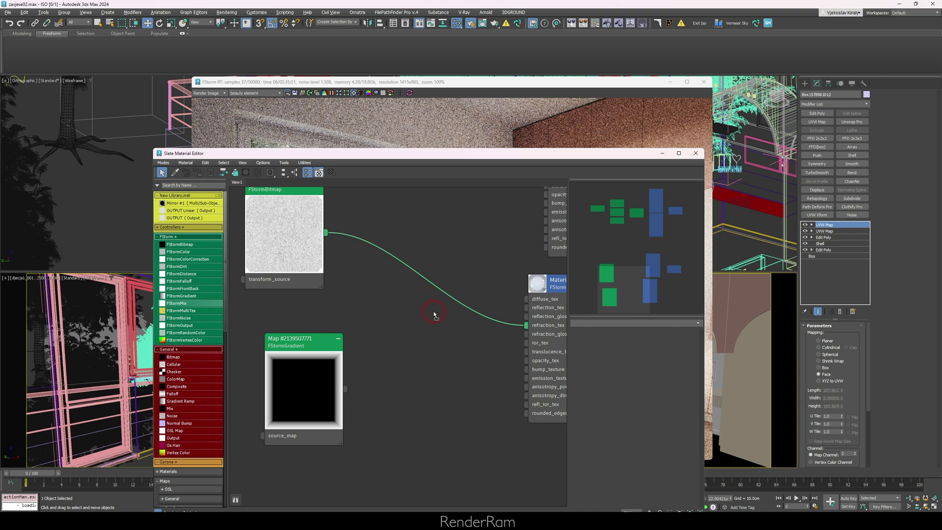
# Add an FStormMix map with the gradient as its mask_texture and wire it into the second material's refraction_tex.
pyautogui.moveTo(434, 310); pyautogui.dragTo(410, 313)
pyautogui.moveTo(389, 372); pyautogui.dragTo(432, 350)
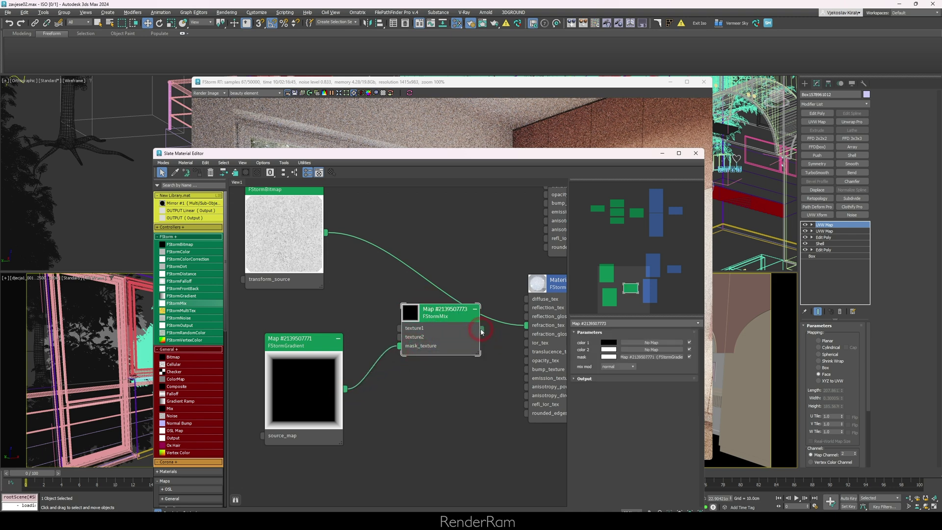
pyautogui.moveTo(539, 336); pyautogui.dragTo(537, 328)
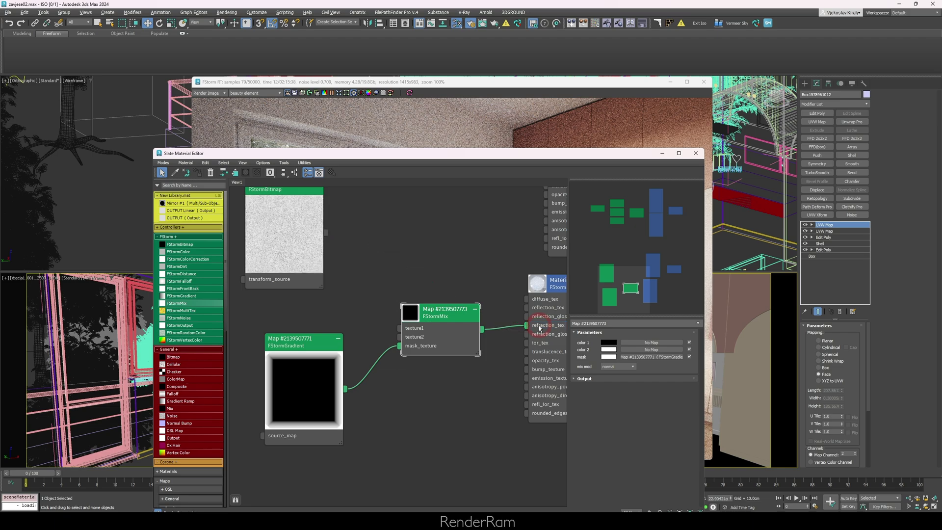
# Set the FStormGradient's map channel to 2 and check the window edges in the render.
pyautogui.moveTo(394, 155); pyautogui.dragTo(349, 421)
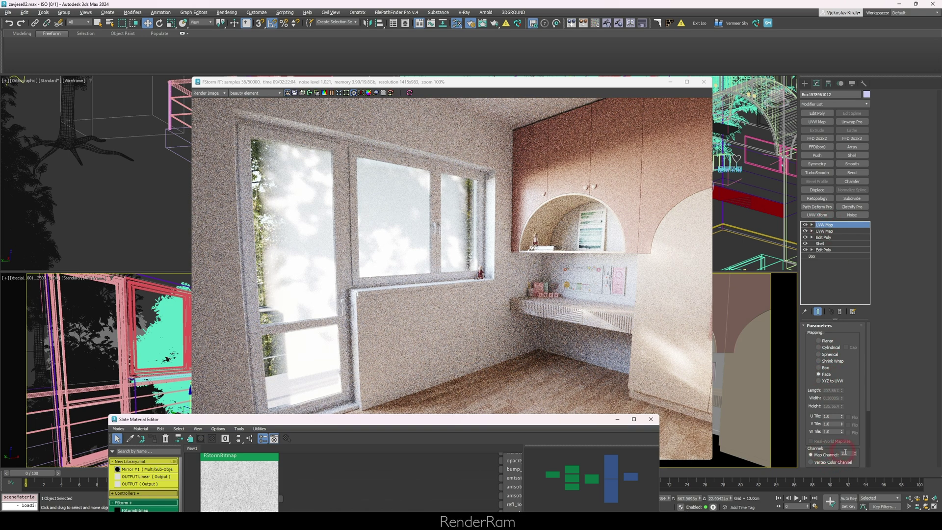
pyautogui.moveTo(533, 424); pyautogui.dragTo(614, 192)
pyautogui.doubleClick(333, 373)
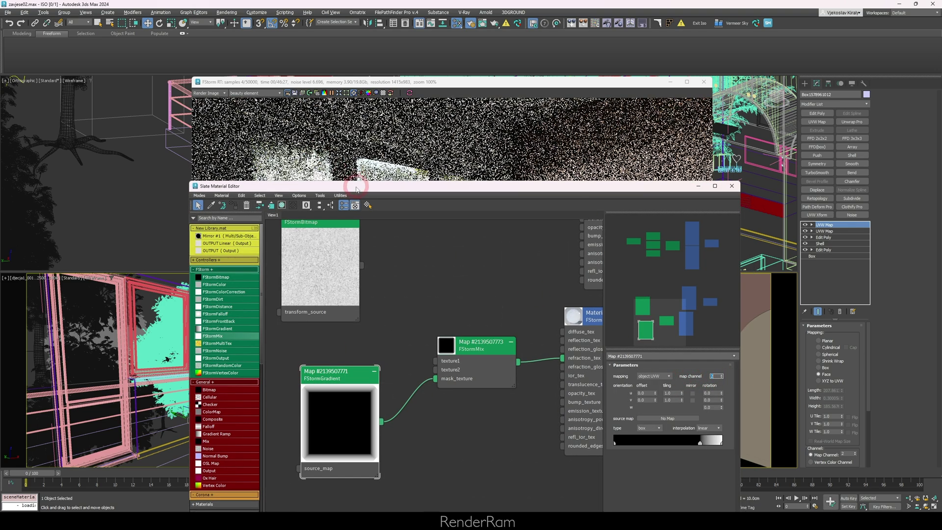
pyautogui.moveTo(445, 186); pyautogui.dragTo(473, 399)
pyautogui.click(321, 307)
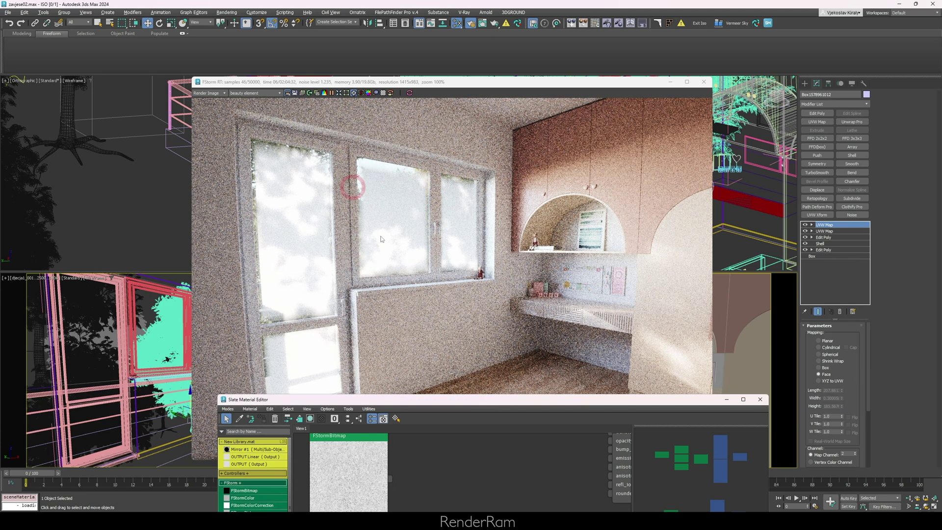
# Set color 1 of the FStormMix map to white.
pyautogui.moveTo(429, 402); pyautogui.dragTo(407, 219)
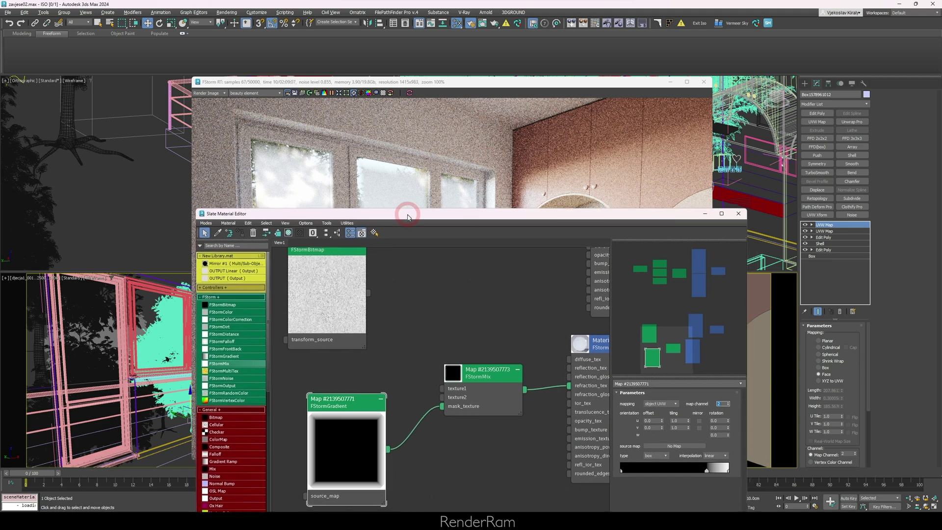
pyautogui.click(483, 385)
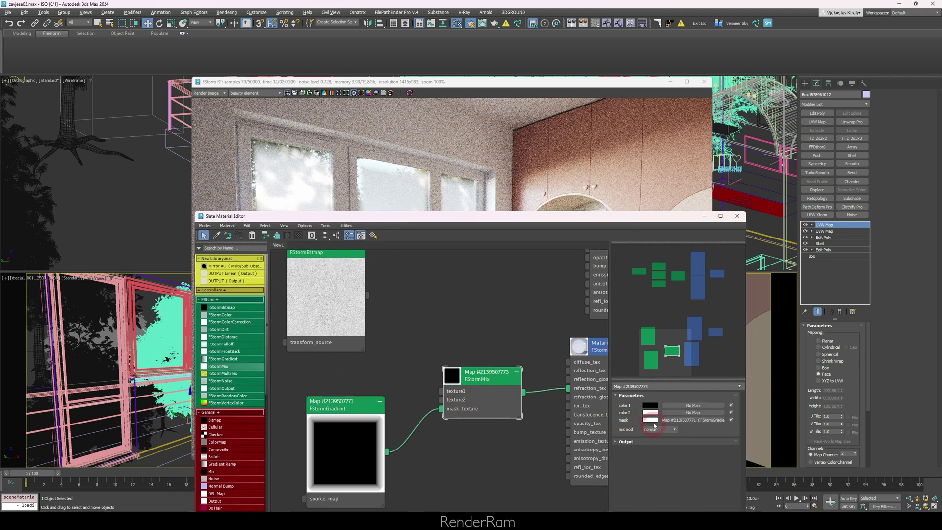
pyautogui.moveTo(490, 216); pyautogui.dragTo(462, 182)
pyautogui.click(622, 370)
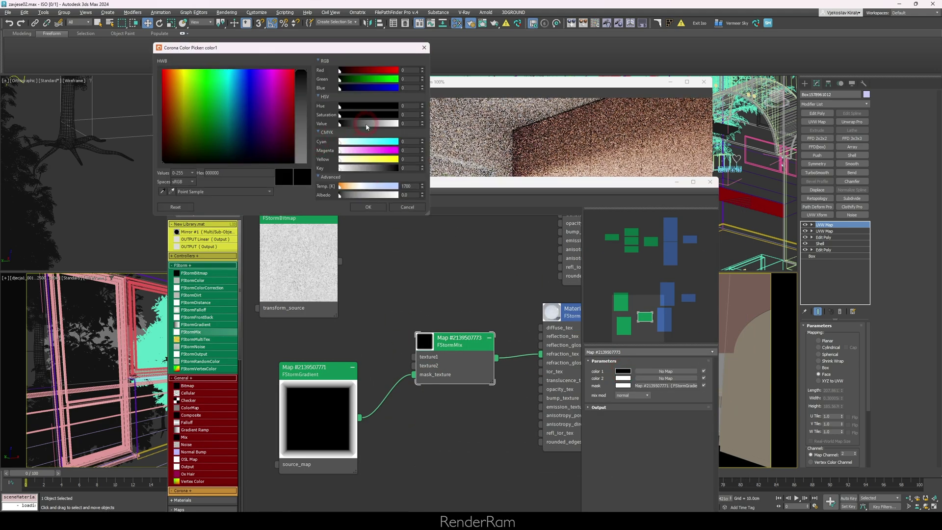
pyautogui.moveTo(366, 123); pyautogui.dragTo(398, 123)
pyautogui.click(367, 207)
# Wire the window dirt bitmap into texture2 of the FStormMix map and check the glass in the render.
pyautogui.moveTo(370, 183)
pyautogui.mouseDown()
pyautogui.moveTo(351, 401)
pyautogui.moveTo(371, 178)
pyautogui.mouseUp()
pyautogui.moveTo(396, 331); pyautogui.dragTo(406, 359)
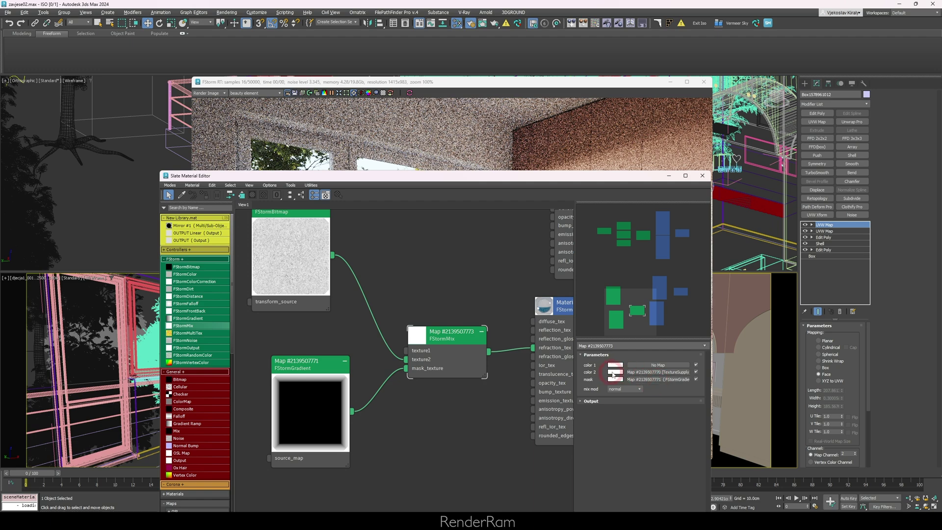
pyautogui.moveTo(441, 175); pyautogui.dragTo(393, 405)
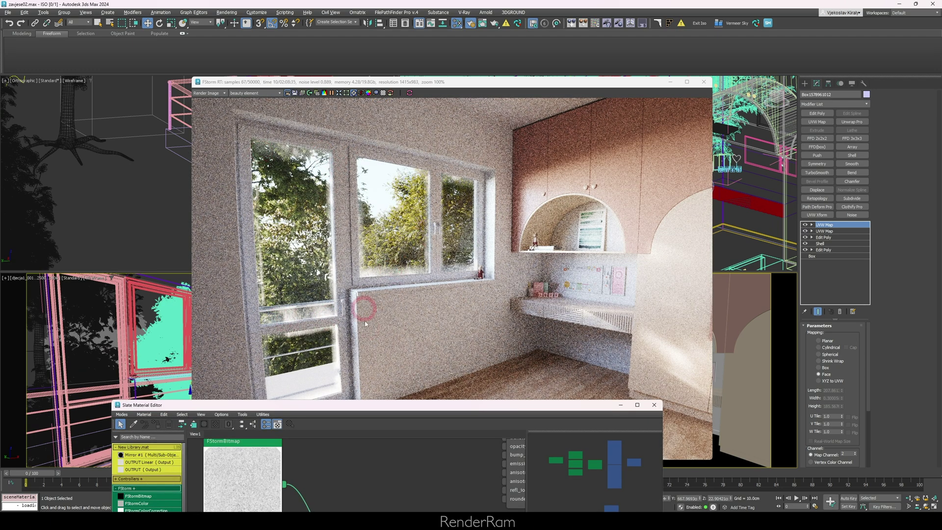
# Adjust the color stops near the white end of the FStormGradient and check the edge dirt in the render.
pyautogui.moveTo(377, 407); pyautogui.dragTo(352, 129)
pyautogui.click(248, 314)
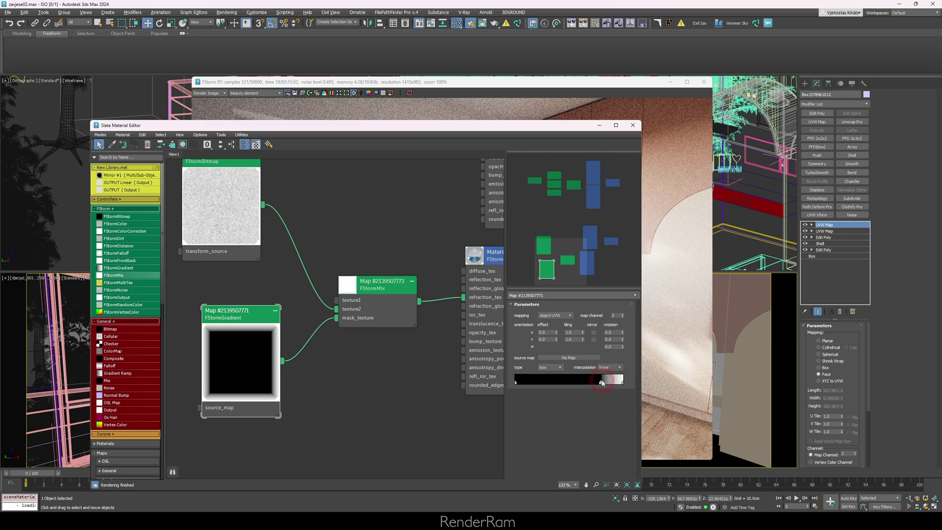
pyautogui.moveTo(606, 380); pyautogui.dragTo(622, 381)
pyautogui.moveTo(410, 126); pyautogui.dragTo(385, 381)
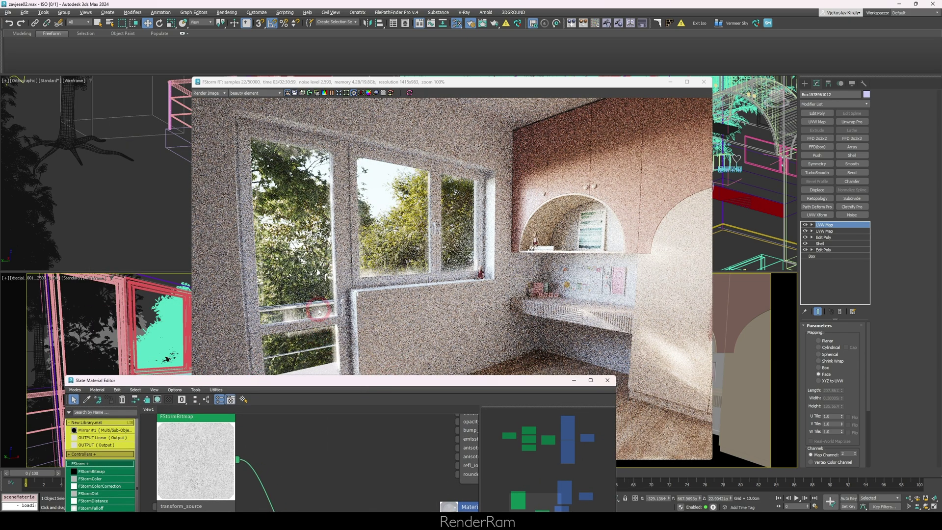
# Shift the intermediate gradient stop slightly toward the white end and review the softer edge falloff in the render.
pyautogui.moveTo(345, 381); pyautogui.dragTo(619, 115)
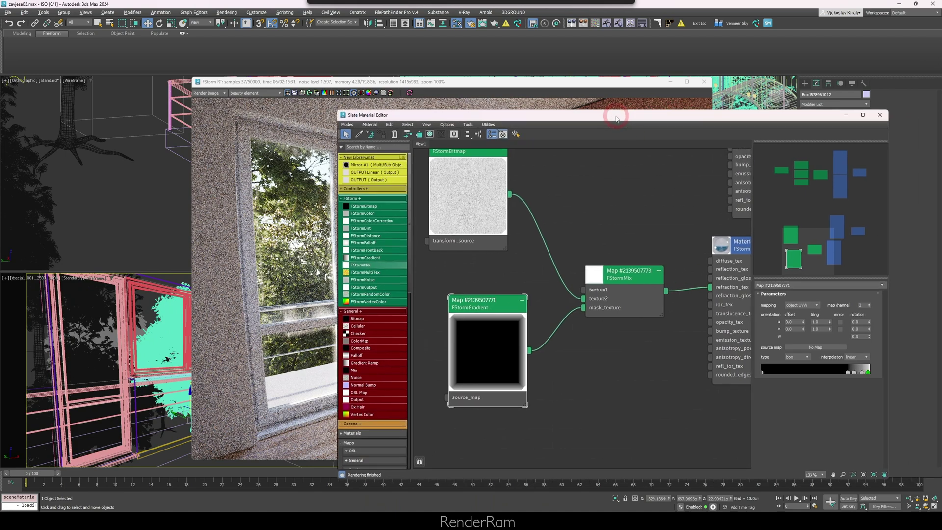
pyautogui.click(858, 367)
pyautogui.moveTo(853, 374); pyautogui.dragTo(856, 375)
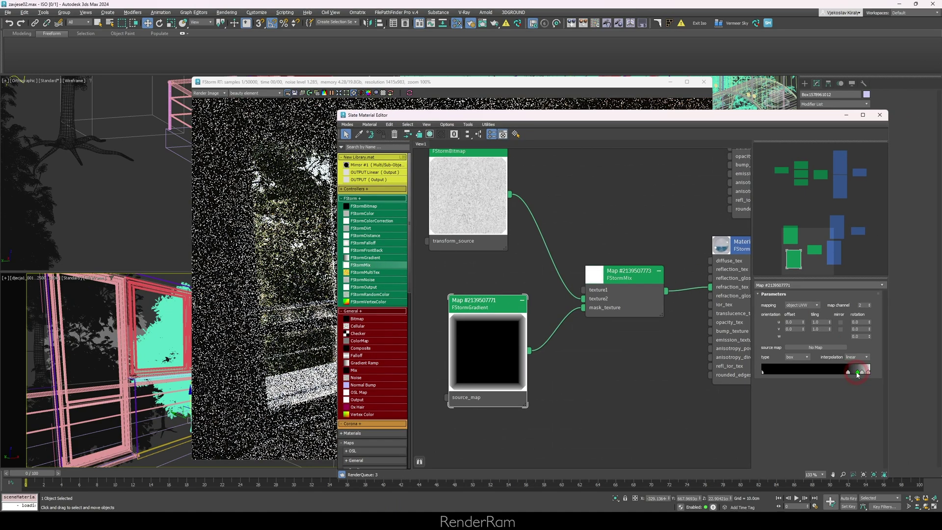
pyautogui.moveTo(433, 115); pyautogui.dragTo(419, 368)
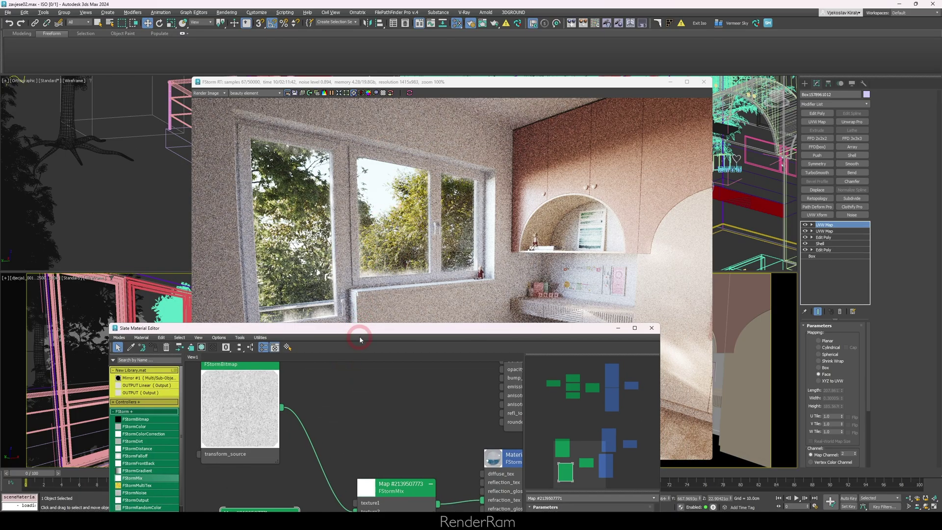
pyautogui.moveTo(359, 340); pyautogui.dragTo(405, 270)
pyautogui.scroll(-4, 345, 357)
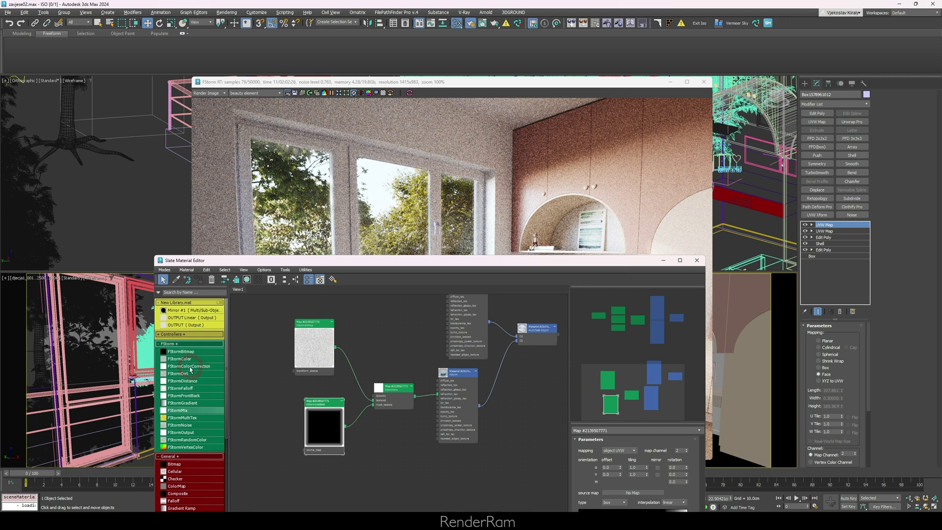
# Insert an FStormColorCorrection map between the dirt bitmap and texture1 of the FStormMix, and tidy the glass material's node layout.
pyautogui.scroll(2, 331, 348)
pyautogui.click(398, 325)
pyautogui.moveTo(336, 349); pyautogui.dragTo(377, 335)
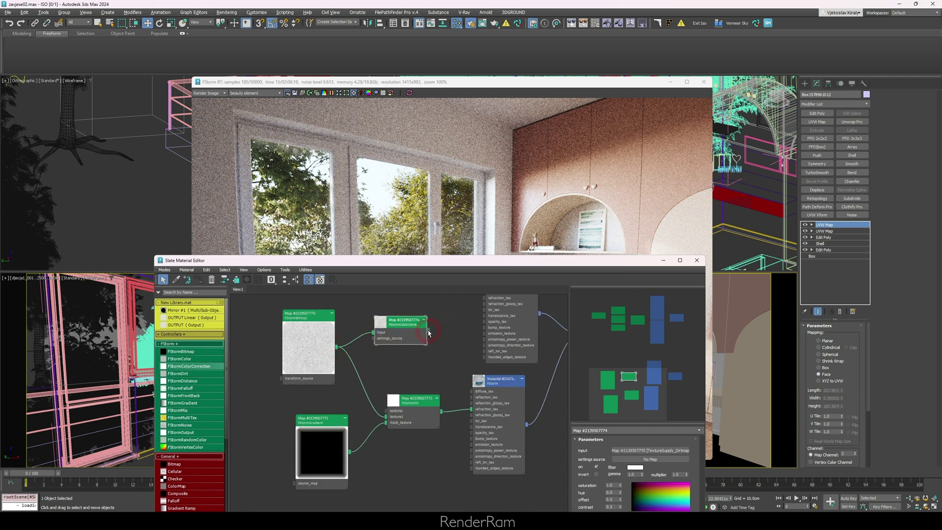
pyautogui.moveTo(414, 407); pyautogui.dragTo(397, 414)
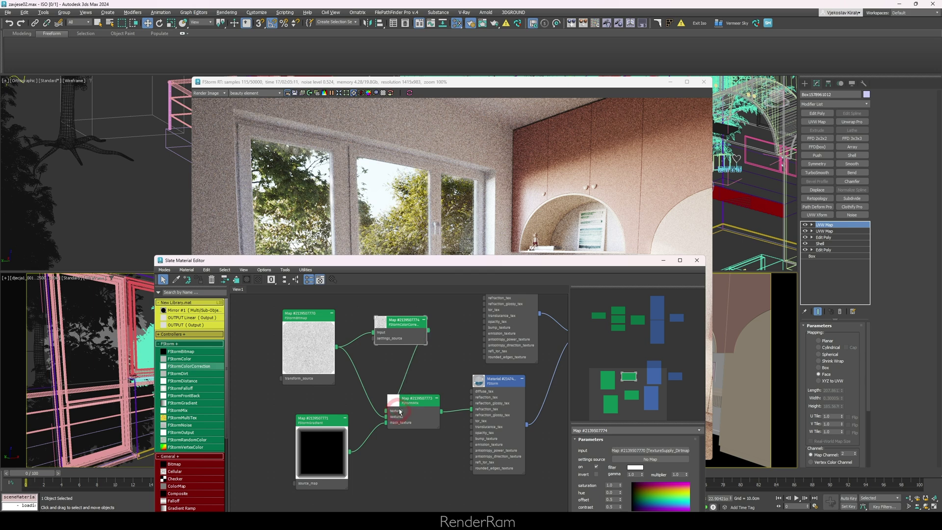
pyautogui.click(497, 386)
pyautogui.press('c')
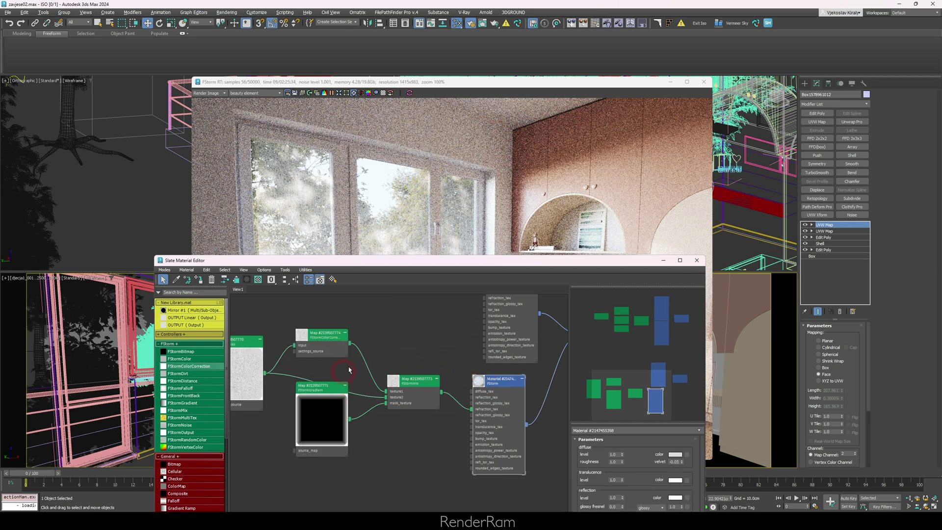
# Raise the offset of the color correction feeding texture1 to 0.88 and check the glass in the render.
pyautogui.moveTo(342, 377); pyautogui.dragTo(365, 375, button='middle')
pyautogui.click(350, 338)
pyautogui.moveTo(388, 267); pyautogui.dragTo(292, 333)
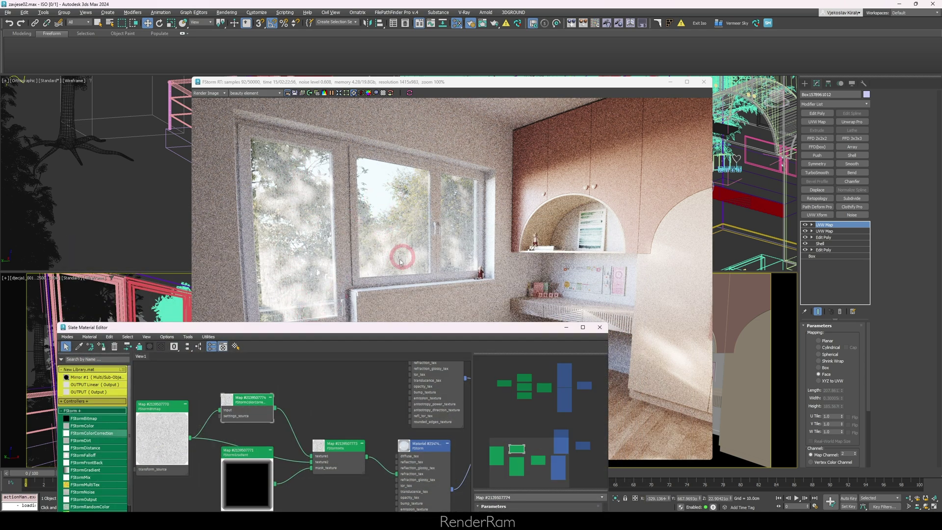
pyautogui.moveTo(353, 335); pyautogui.dragTo(166, 187)
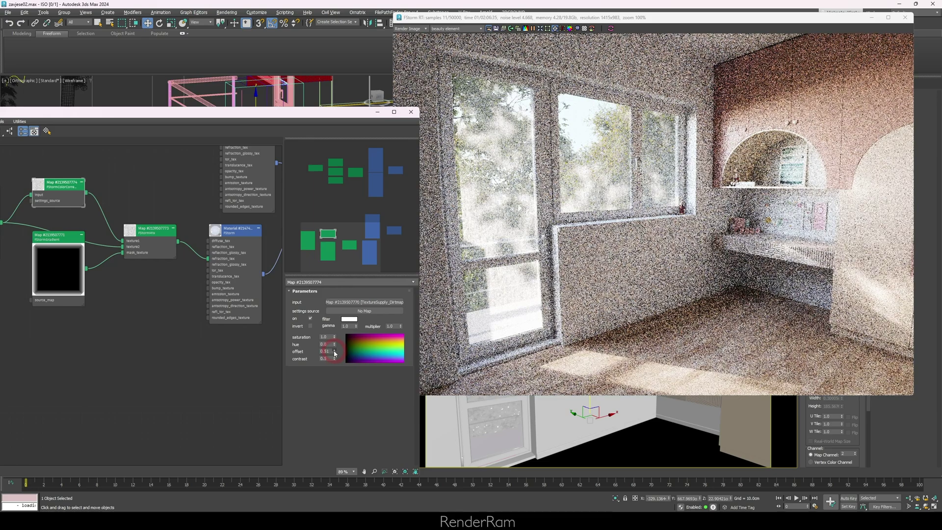
pyautogui.moveTo(334, 343)
pyautogui.mouseDown()
pyautogui.moveTo(334, 335)
pyautogui.moveTo(336, 343)
pyautogui.mouseUp()
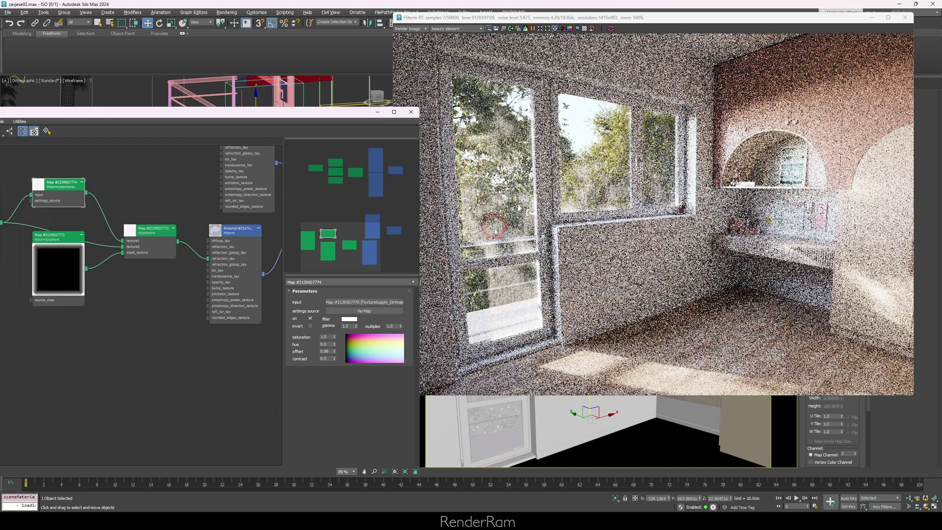
# Try changing the refraction level in the glass material's parameters.
pyautogui.click(239, 235)
pyautogui.click(239, 234)
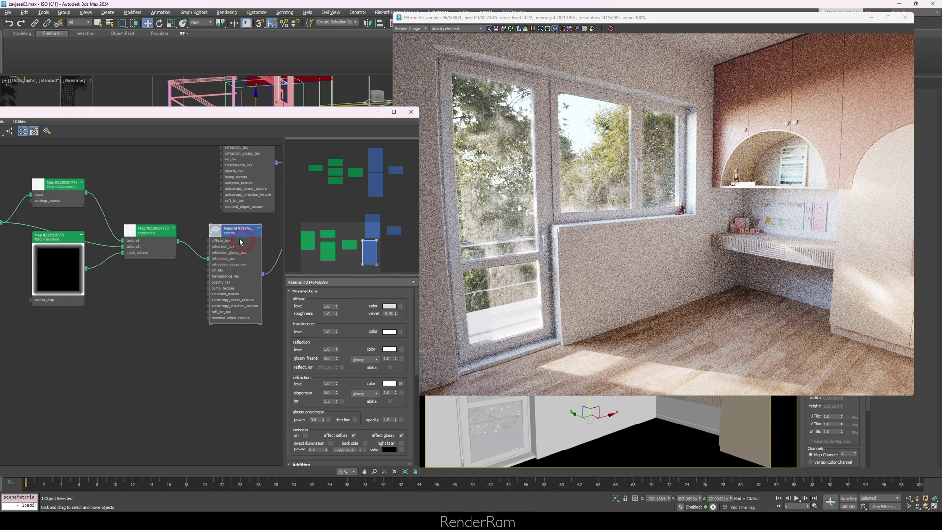
pyautogui.moveTo(304, 377); pyautogui.dragTo(304, 371)
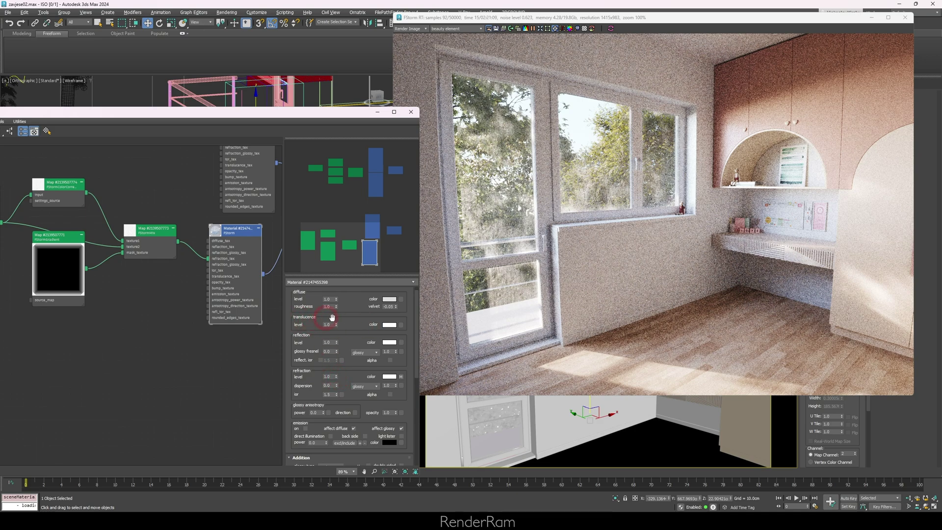
pyautogui.rightClick(337, 377)
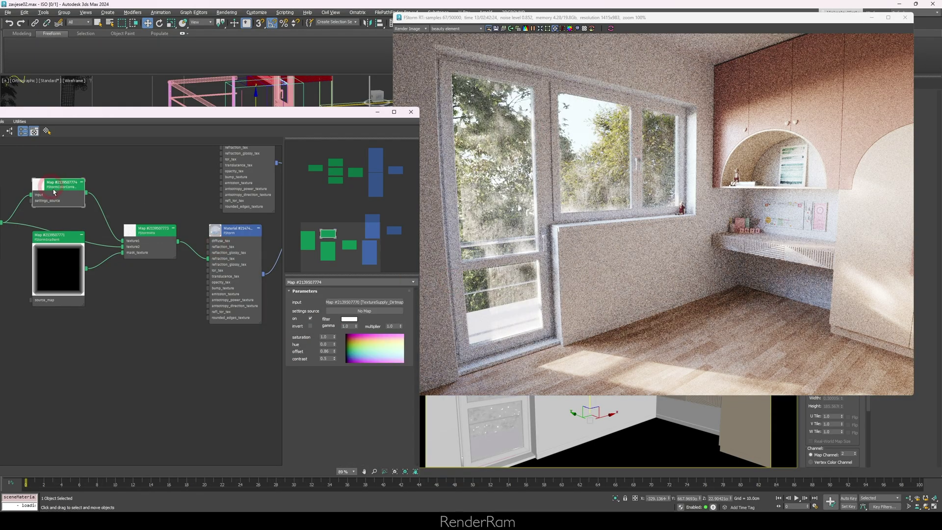
# Set the offset to 0.93 and the gamma to 2.2 on the color correction feeding texture1.
pyautogui.moveTo(54, 192); pyautogui.dragTo(121, 220, button='middle')
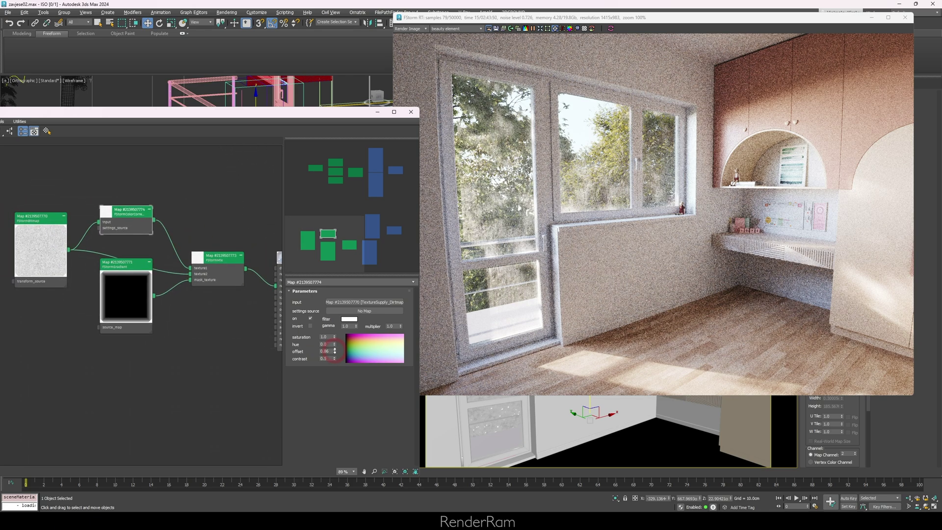
pyautogui.moveTo(336, 342); pyautogui.dragTo(337, 334)
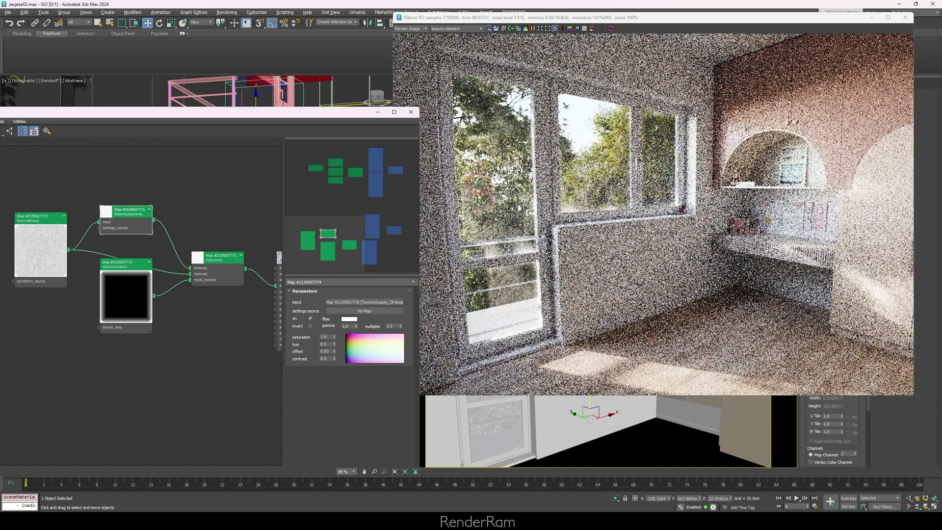
pyautogui.moveTo(351, 325); pyautogui.dragTo(326, 328)
pyautogui.press('Return')
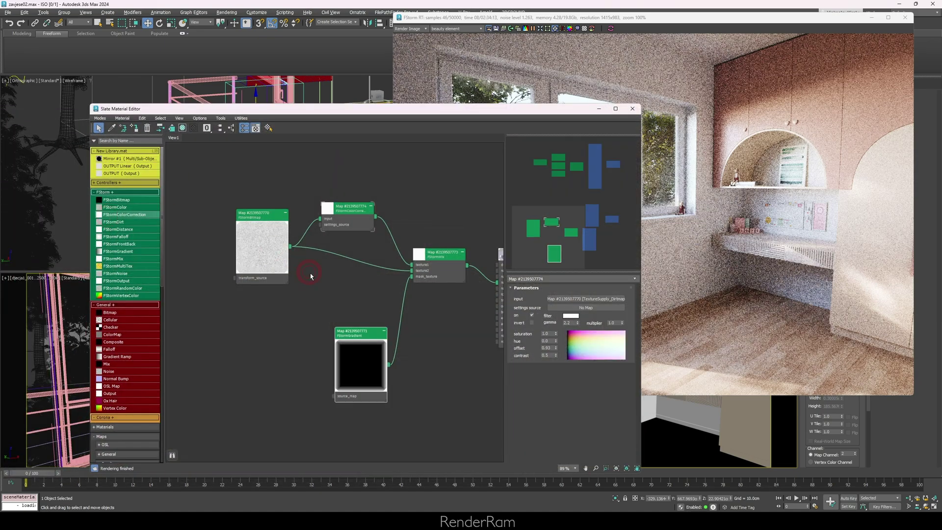
# Insert a second FStormColorCorrection between the dirt bitmap and texture2 of the FStormMix, spacing it from the first one.
pyautogui.moveTo(343, 254); pyautogui.dragTo(343, 254)
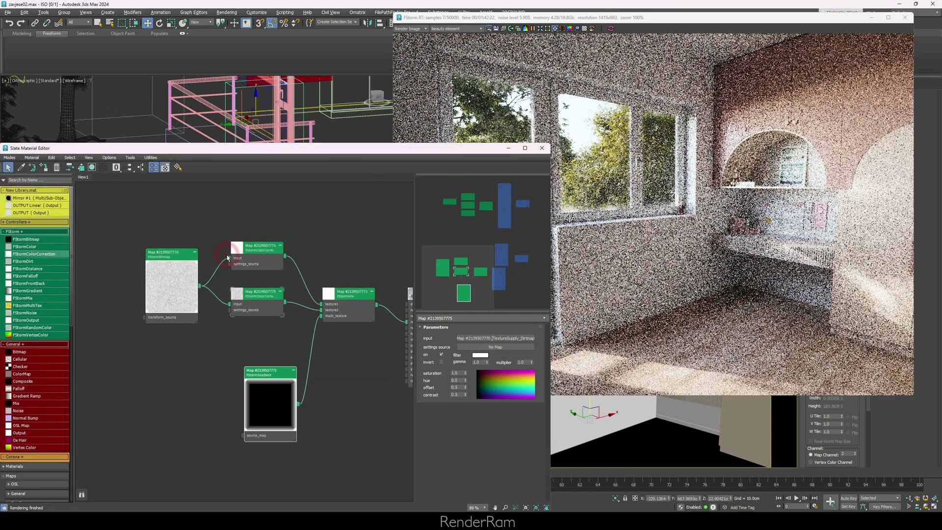
pyautogui.click(247, 248)
pyautogui.moveTo(247, 248); pyautogui.dragTo(255, 232)
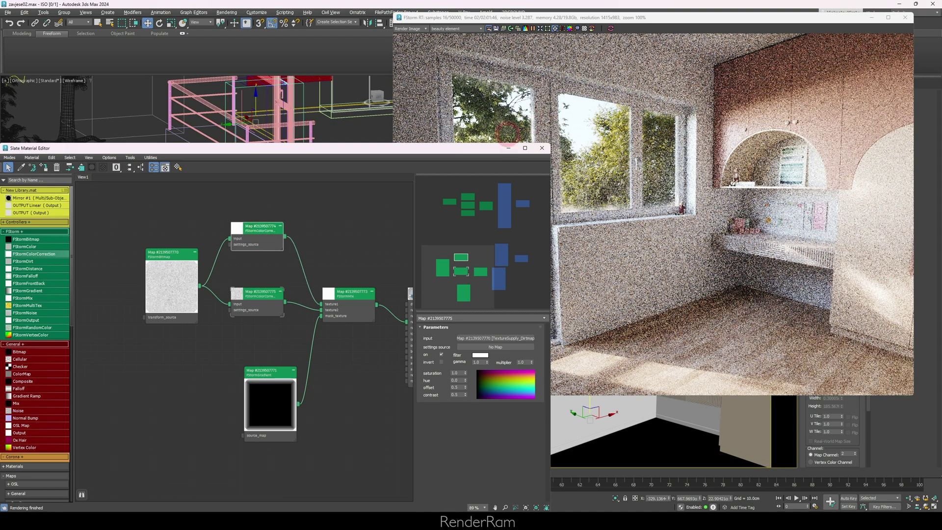
# Adjust the offset of the color correction feeding texture2 to about 0.85, keeping the window visible in the render.
pyautogui.click(255, 294)
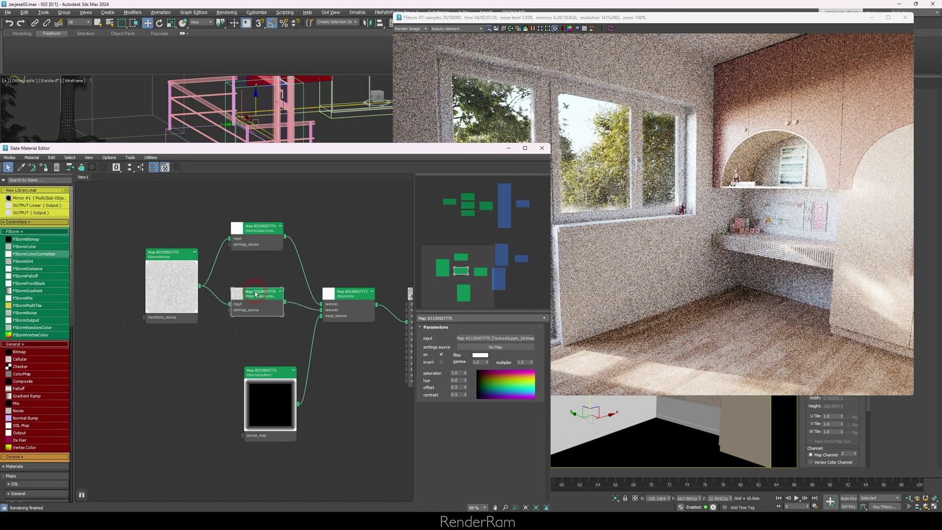
pyautogui.moveTo(465, 389); pyautogui.dragTo(464, 373)
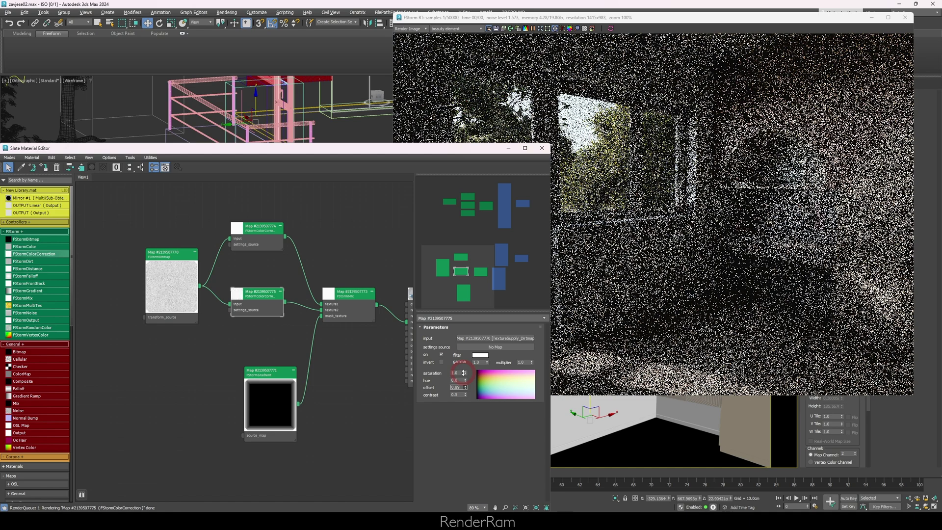
pyautogui.moveTo(447, 147); pyautogui.dragTo(326, 132)
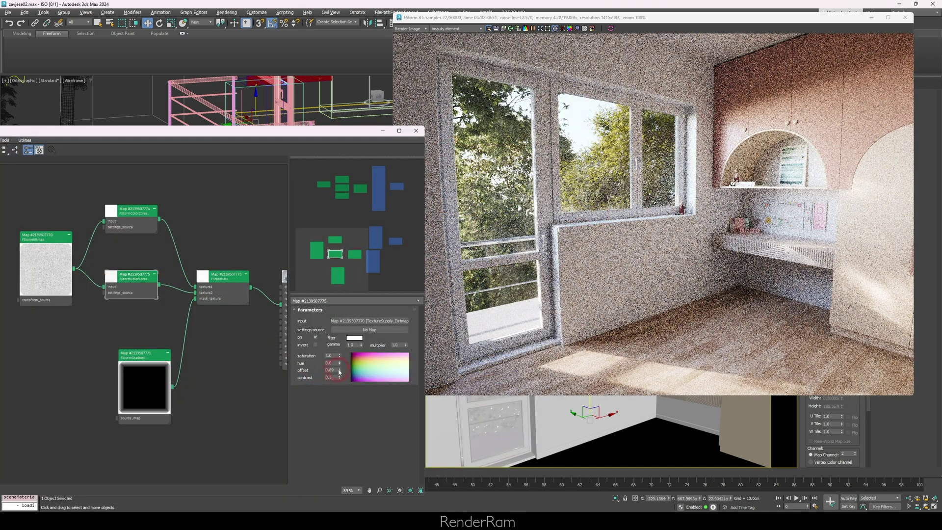
pyautogui.moveTo(340, 372); pyautogui.dragTo(340, 376)
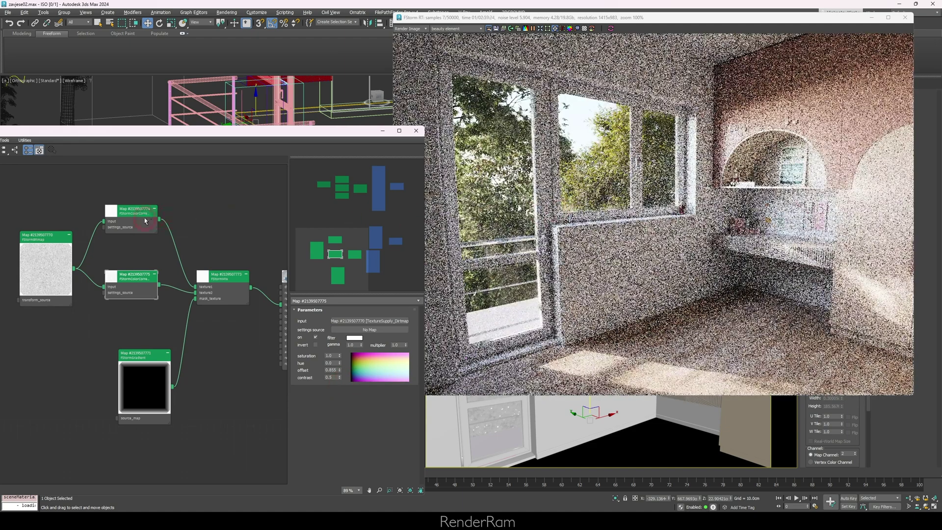
# Reposition the two color correction nodes in the material graph.
pyautogui.moveTo(129, 213); pyautogui.dragTo(132, 201)
pyautogui.moveTo(130, 277); pyautogui.dragTo(130, 270)
pyautogui.moveTo(136, 205)
pyautogui.mouseDown()
pyautogui.moveTo(126, 200)
pyautogui.moveTo(134, 210)
pyautogui.mouseUp()
pyautogui.moveTo(295, 260); pyautogui.dragTo(306, 264)
# Test a lower refraction level on the glass material, set it to 0.985 and check the window in the render.
pyautogui.click(266, 261)
pyautogui.click(272, 268)
pyautogui.click(321, 350)
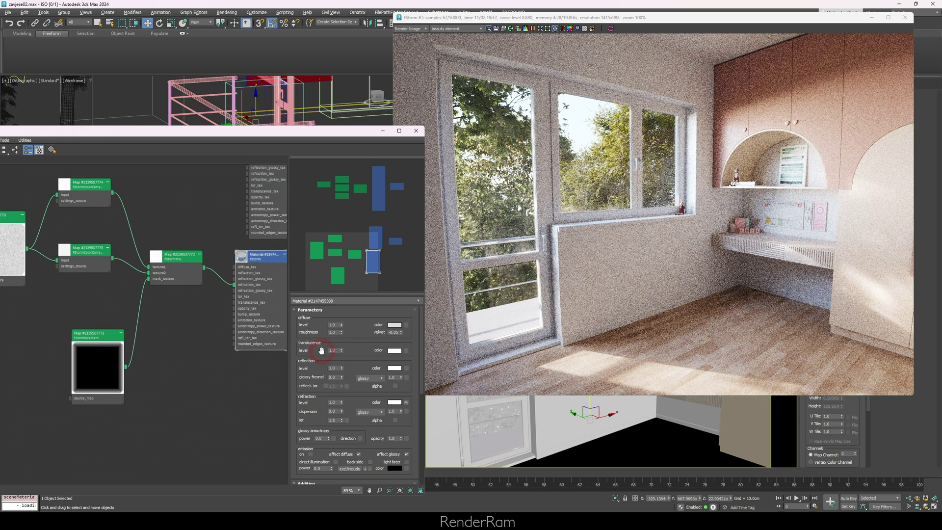
pyautogui.moveTo(307, 386); pyautogui.dragTo(307, 371)
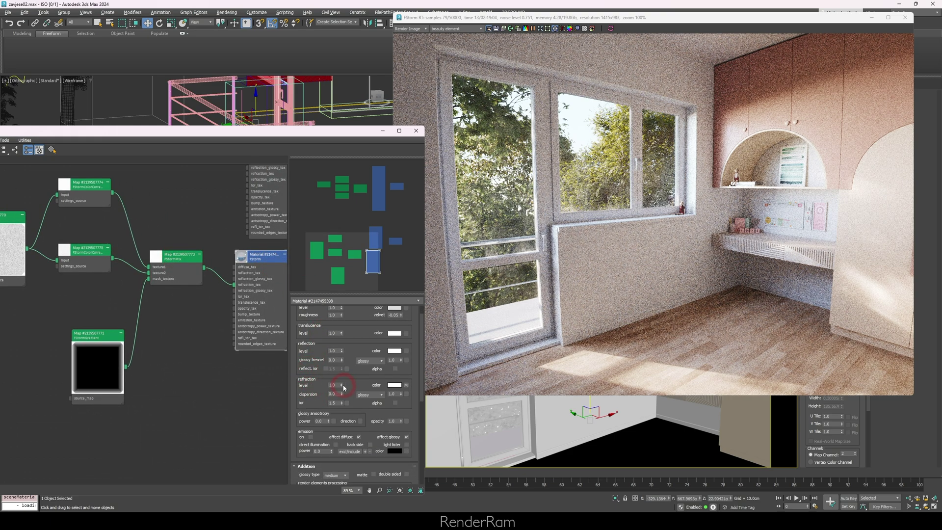
pyautogui.moveTo(344, 396); pyautogui.dragTo(342, 438)
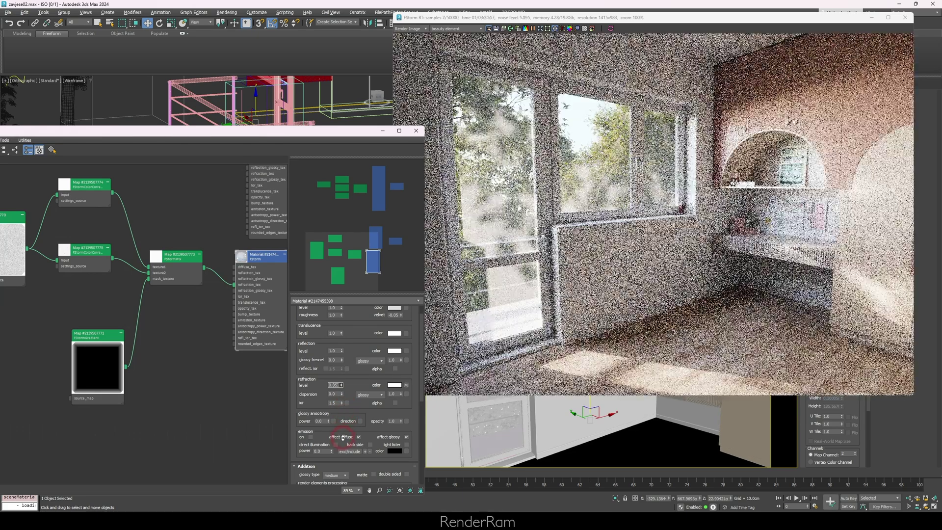
pyautogui.click(334, 384)
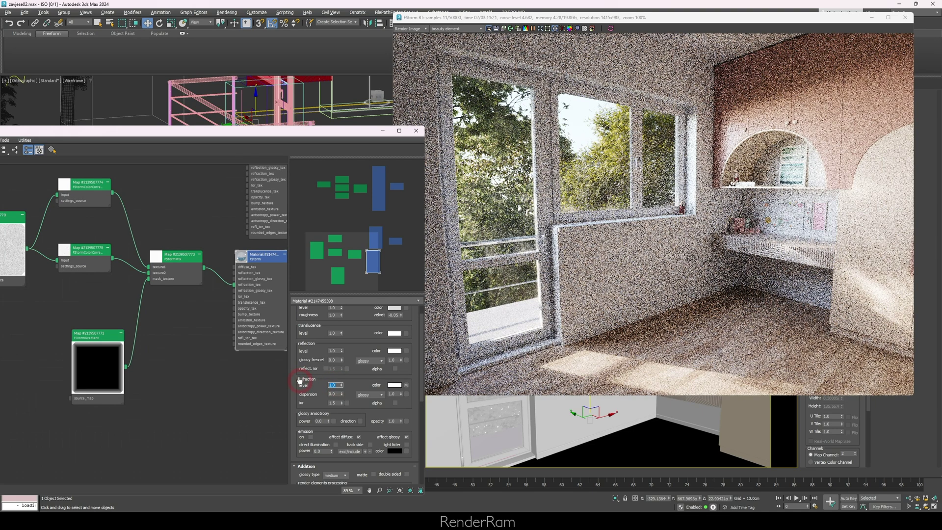
pyautogui.press('BackSpace')
pyautogui.write('.985')
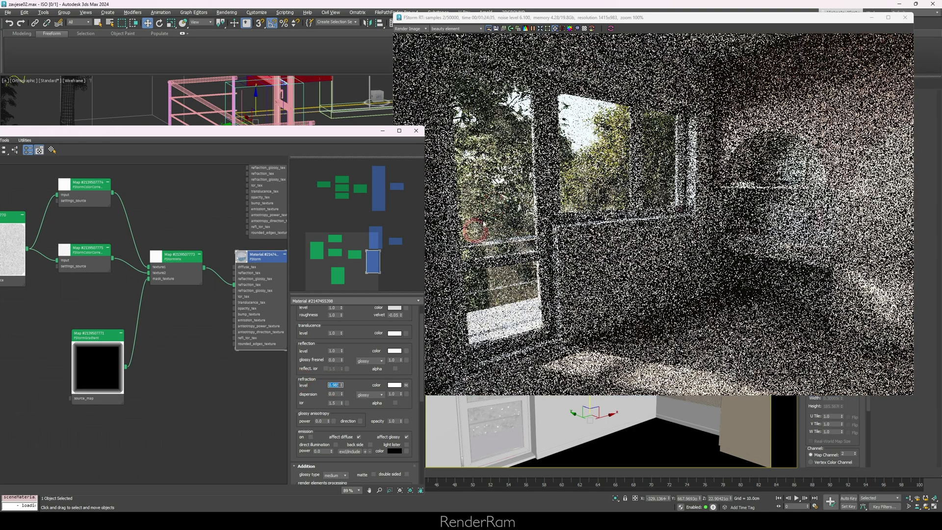
pyautogui.click(478, 180)
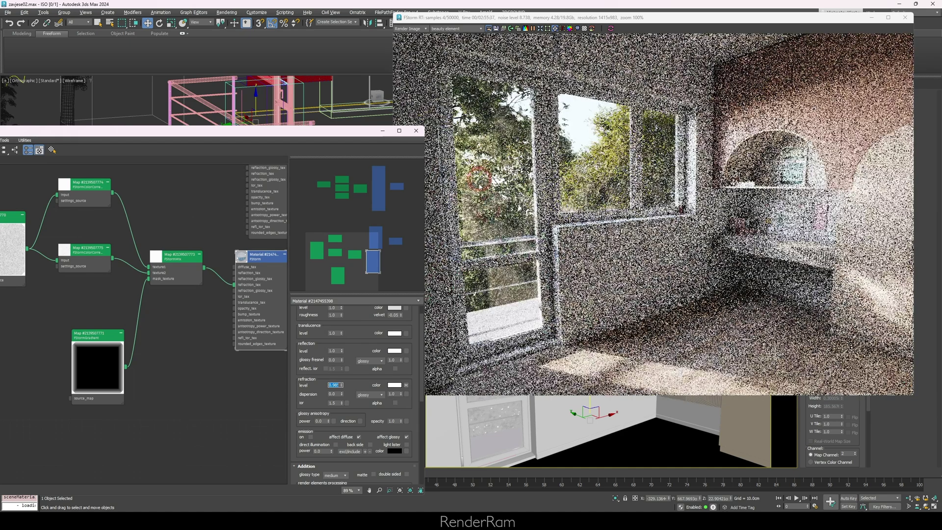
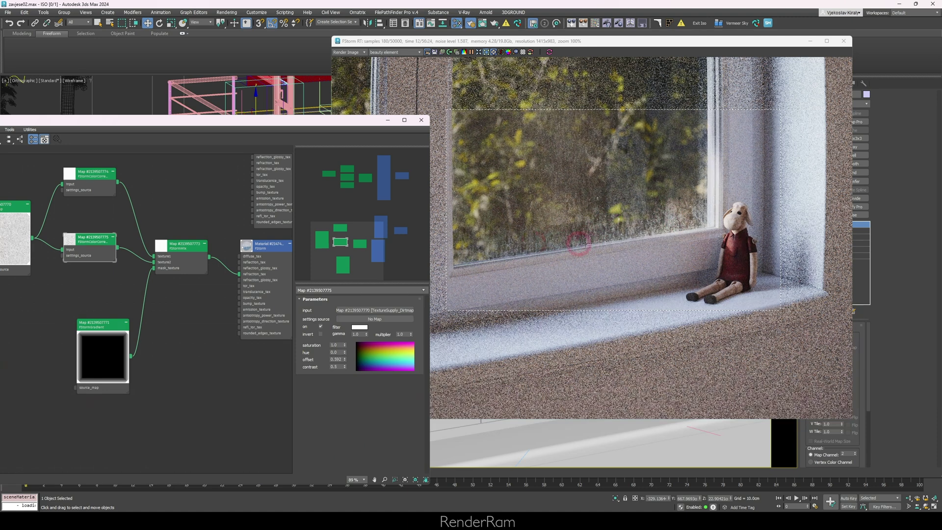
# Review the glass material's refraction settings and raise the offset of the color correction feeding texture2 to 0.752.
pyautogui.click(261, 249)
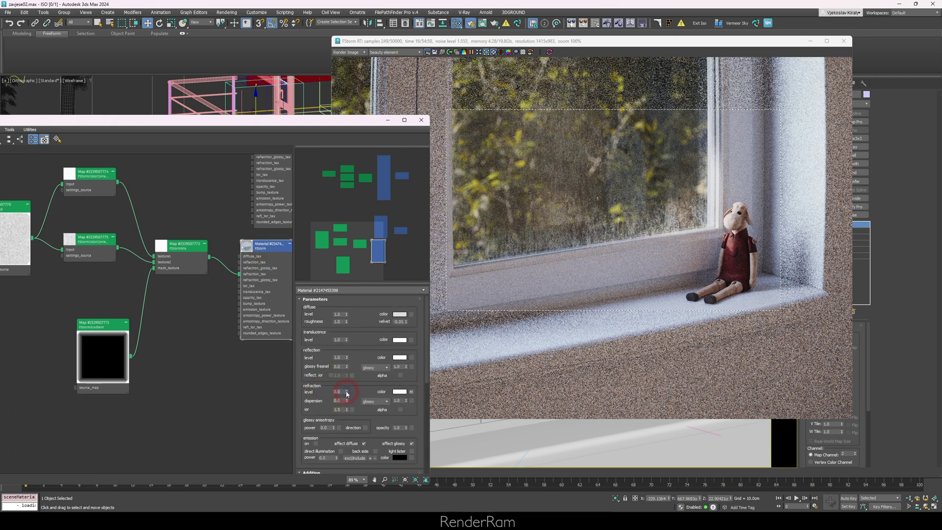
pyautogui.click(613, 248)
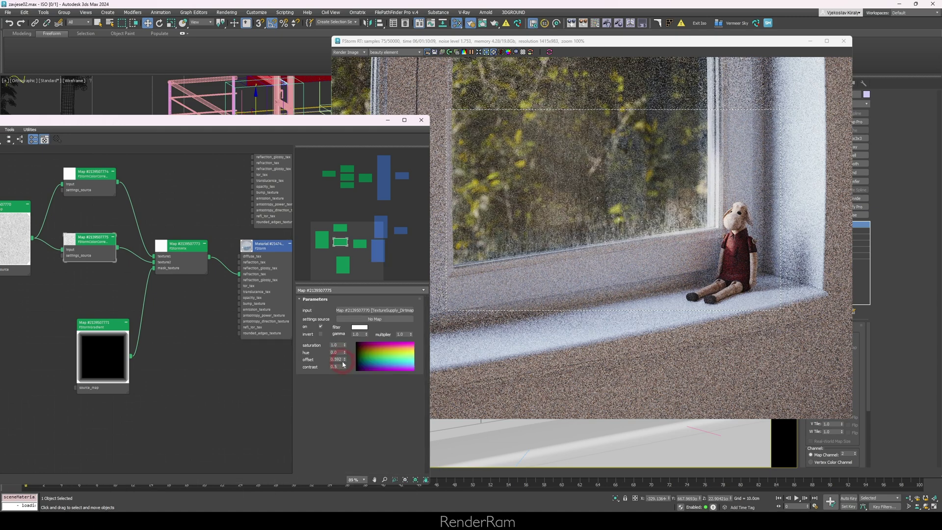
pyautogui.moveTo(345, 357); pyautogui.dragTo(347, 296)
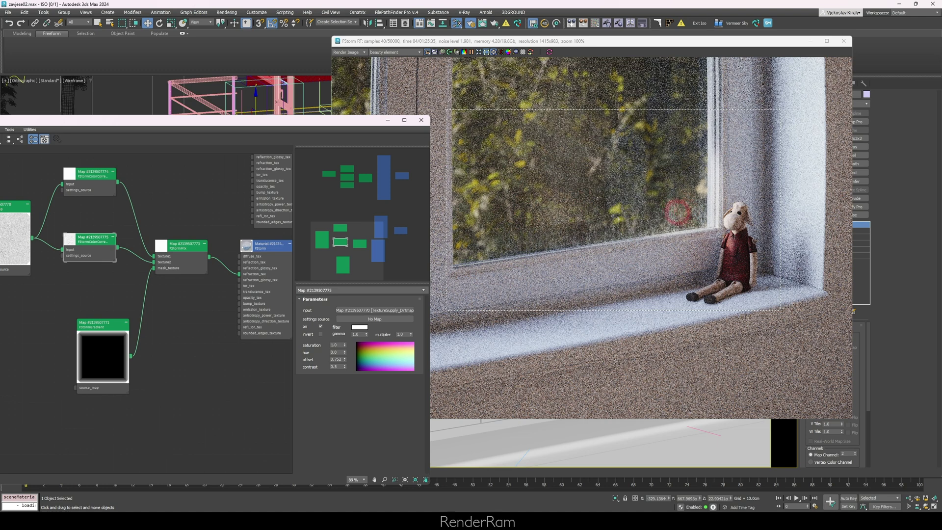
# Move the color correction feeding texture1 closer to the second one and set its offset to 0.9.
pyautogui.click(93, 179)
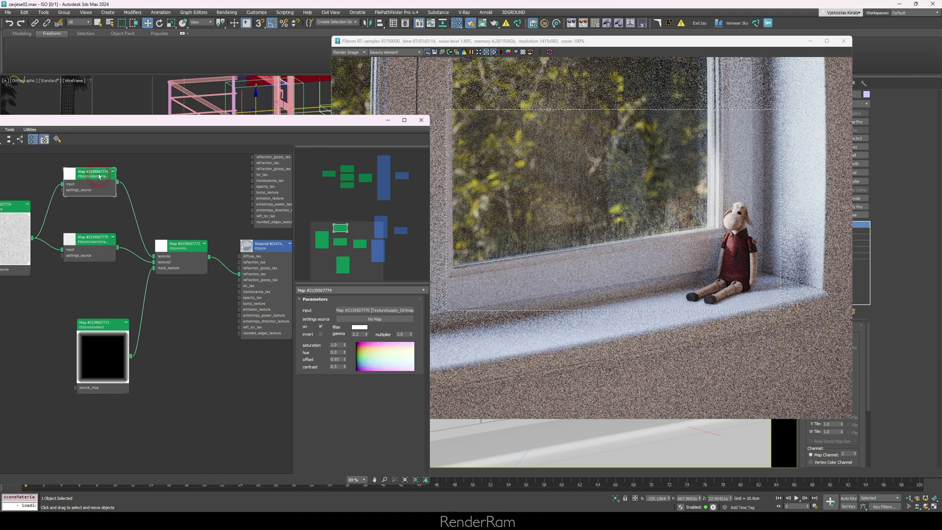
pyautogui.moveTo(87, 175); pyautogui.dragTo(88, 189)
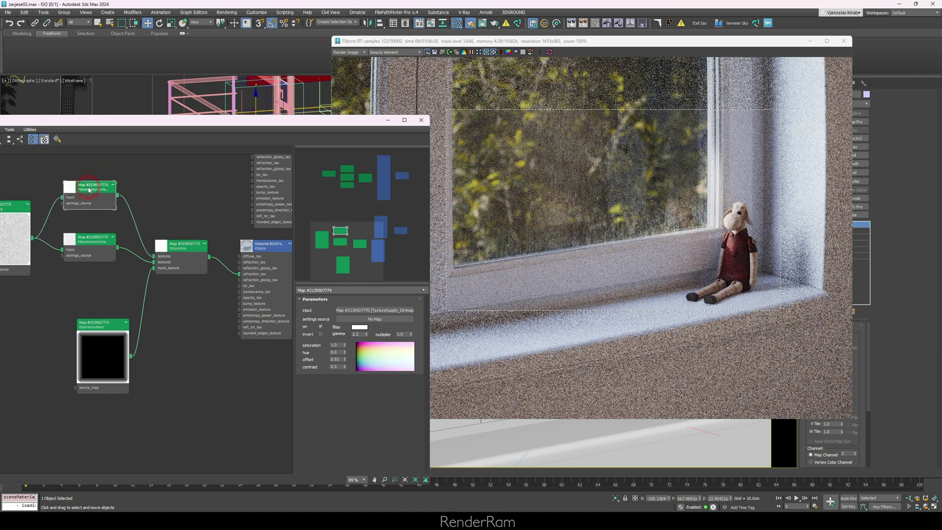
pyautogui.moveTo(346, 366)
pyautogui.mouseDown()
pyautogui.moveTo(344, 375)
pyautogui.moveTo(344, 364)
pyautogui.mouseUp()
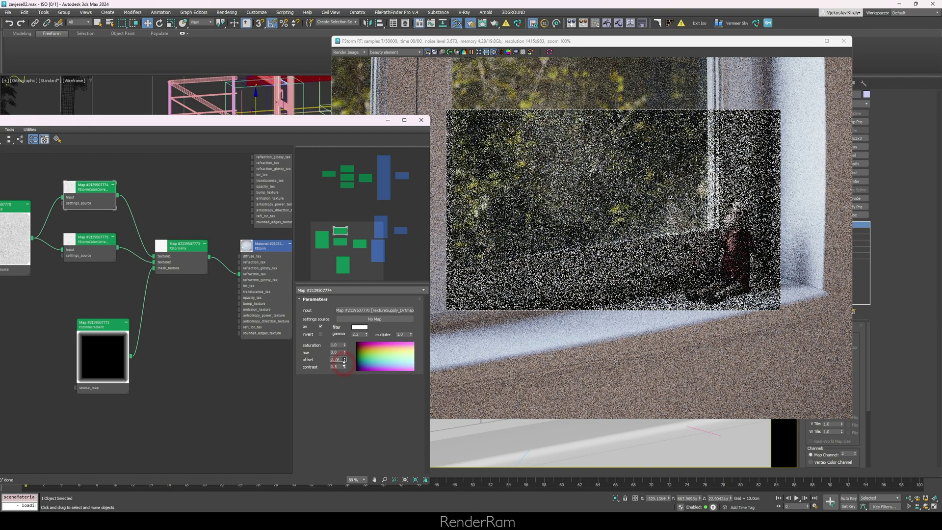
pyautogui.write('0.9')
pyautogui.press('Return')
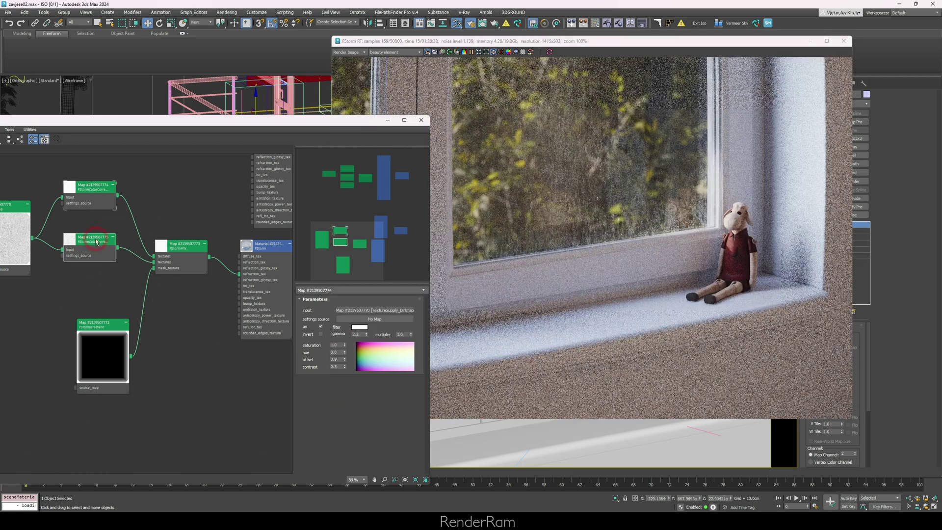
# Try a different offset on the color correction feeding texture2.
pyautogui.click(96, 241)
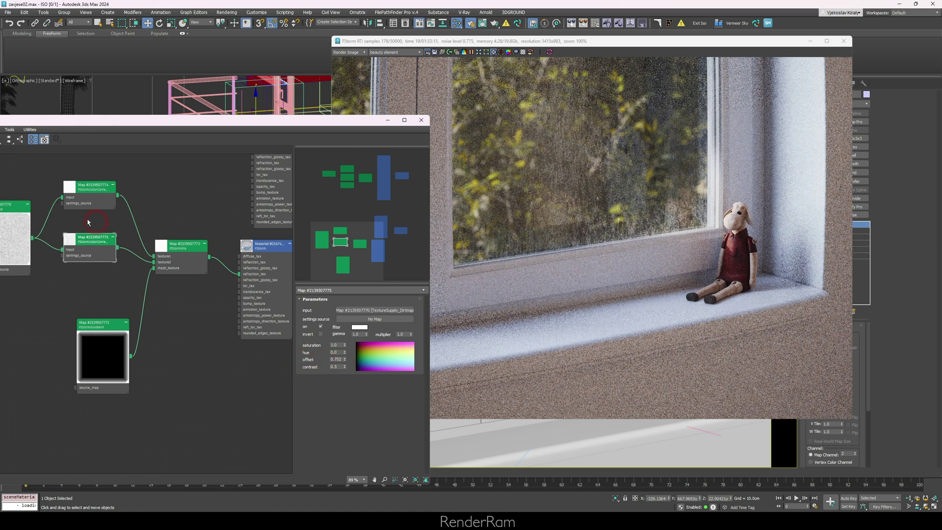
pyautogui.click(376, 380)
pyautogui.moveTo(345, 359)
pyautogui.mouseDown()
pyautogui.moveTo(346, 334)
pyautogui.moveTo(345, 397)
pyautogui.moveTo(343, 330)
pyautogui.moveTo(338, 366)
pyautogui.mouseUp()
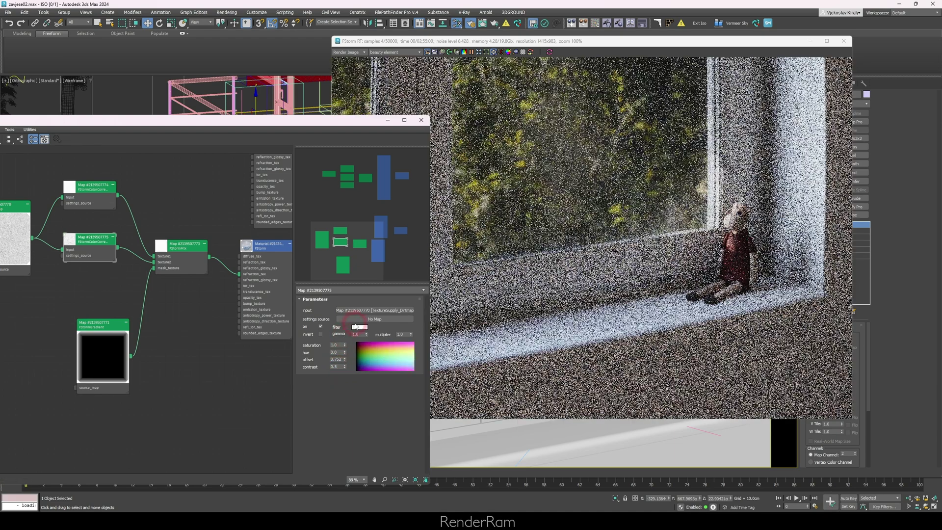
# Try a lower offset on the color correction feeding texture1.
pyautogui.click(89, 192)
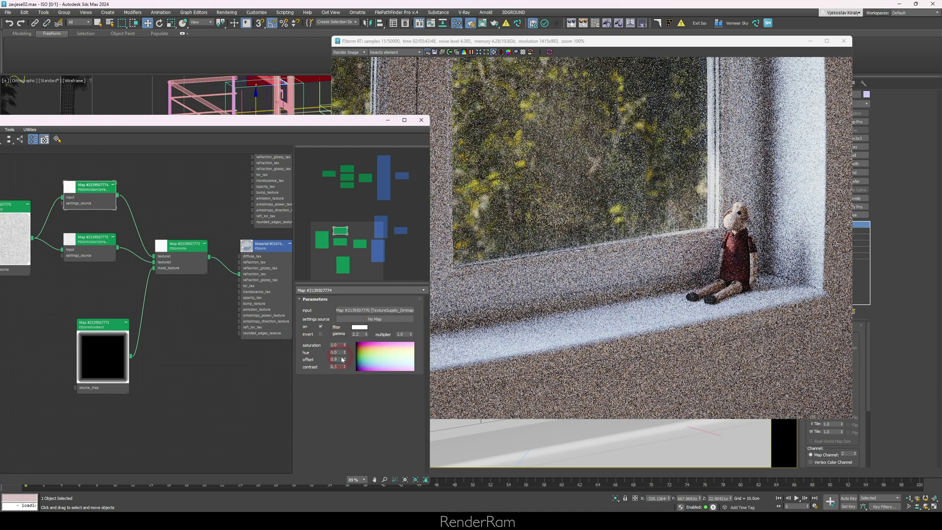
pyautogui.moveTo(342, 360); pyautogui.dragTo(337, 384)
pyautogui.rightClick(336, 385)
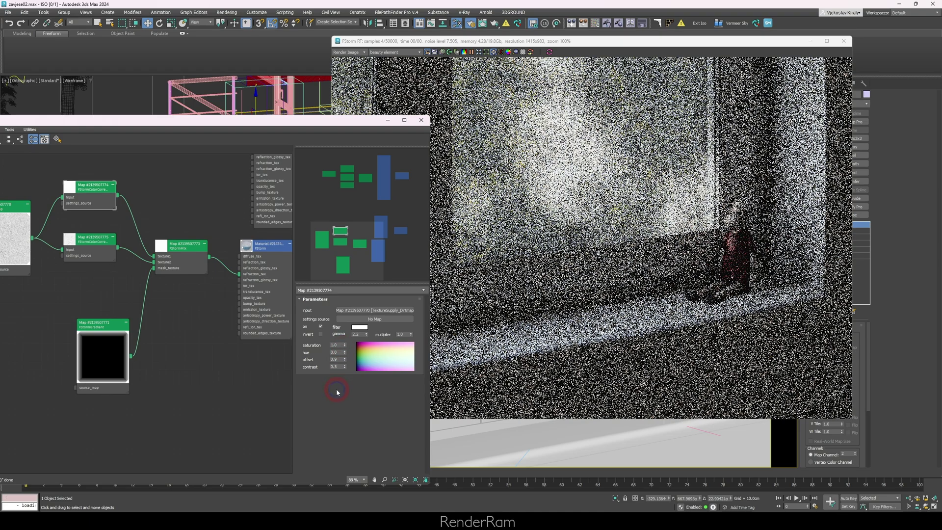
pyautogui.click(263, 123)
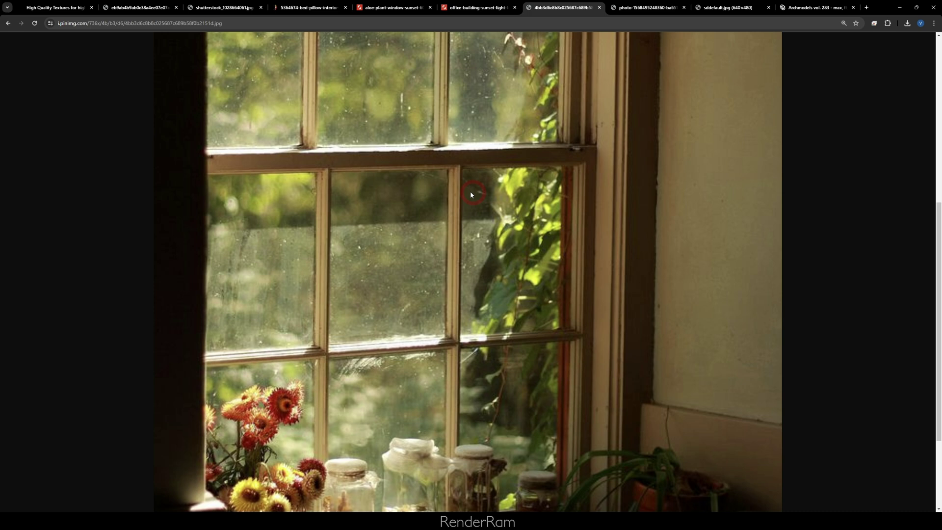
# Switch to the browser and examine the dust and streaks on the sunlit paned window in the reference photo.
pyautogui.scroll(-3, 469, 190)
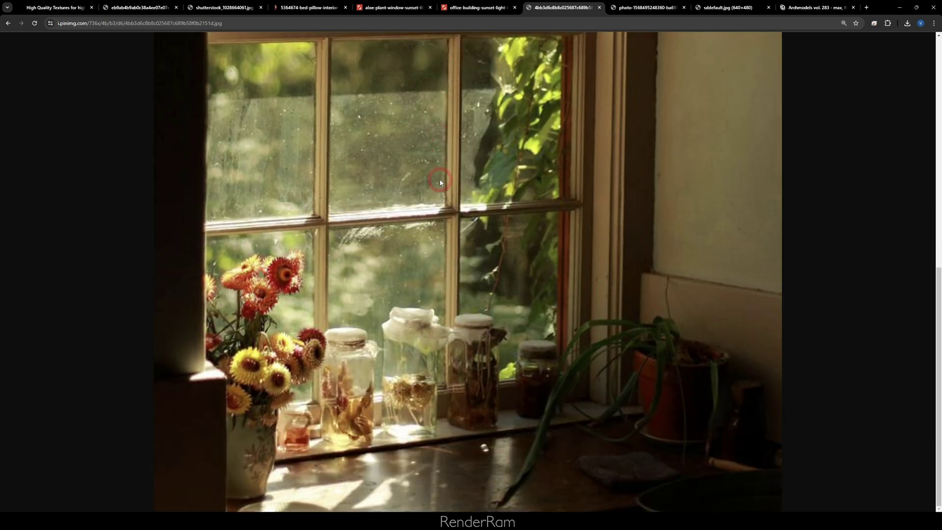
pyautogui.scroll(2, 439, 183)
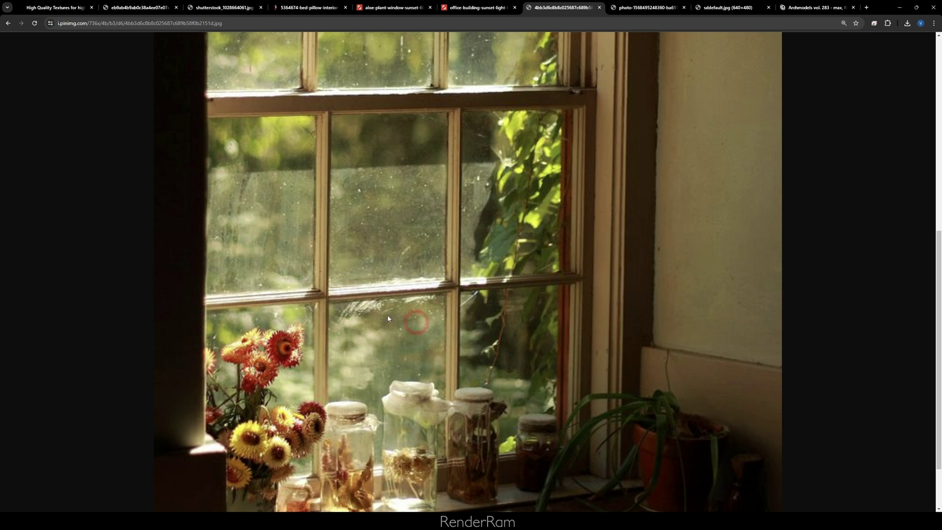
pyautogui.scroll(2, 241, 230)
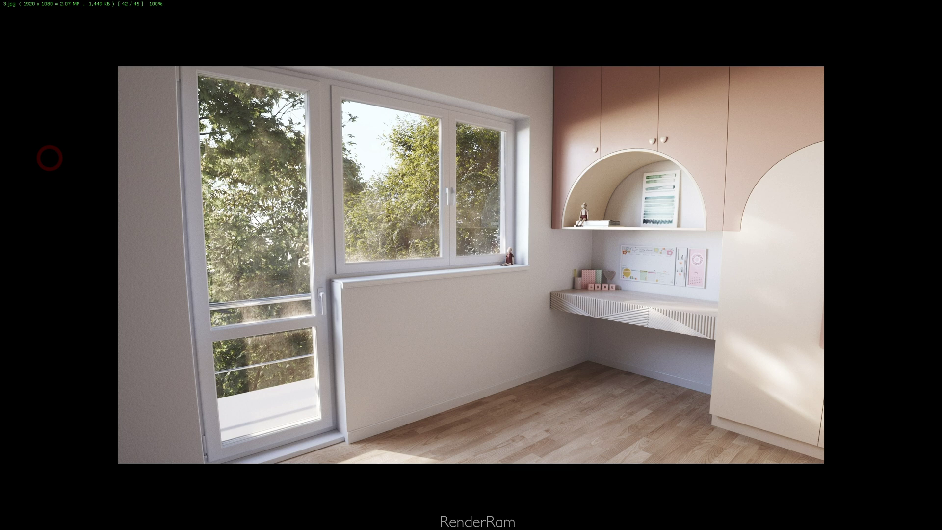
# Switch to the image viewer and compare the renders 3.jpg to 6.jpg, with the room and the window close-up.
pyautogui.press('Right')
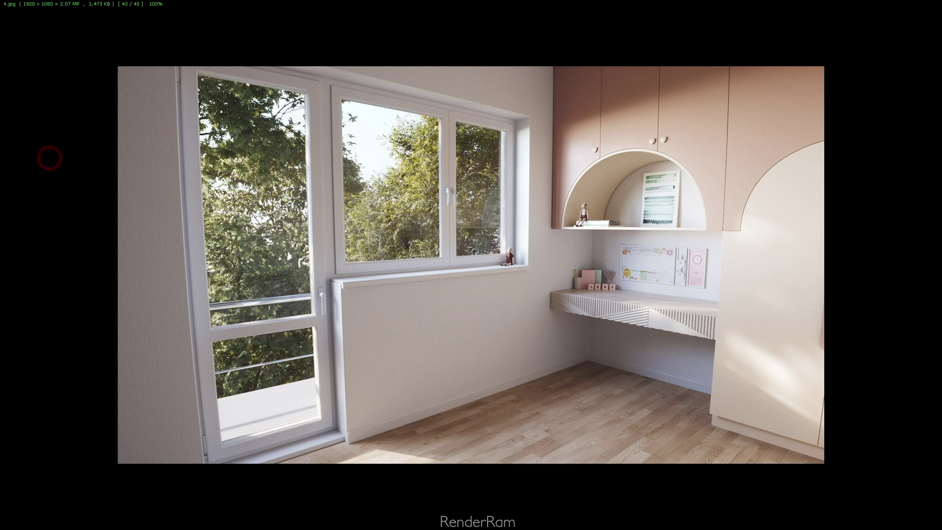
pyautogui.press('Right')
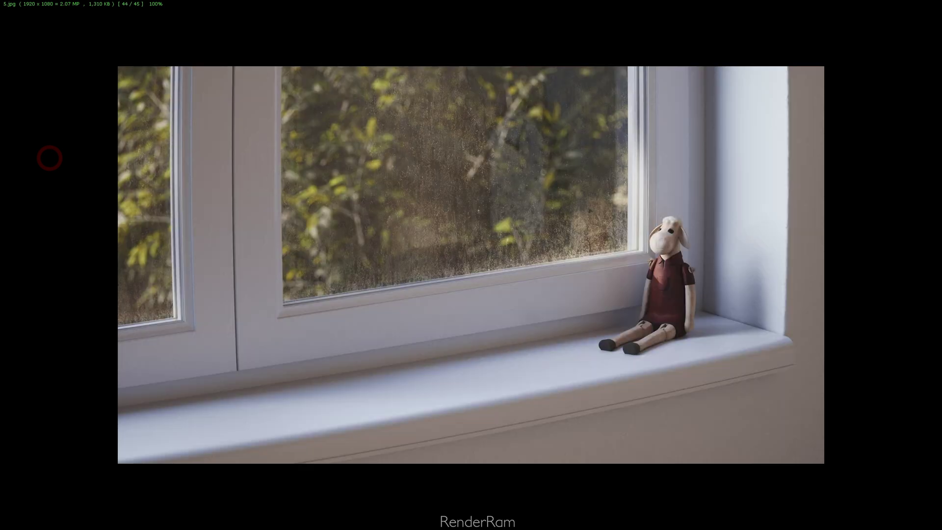
pyautogui.press('Right')
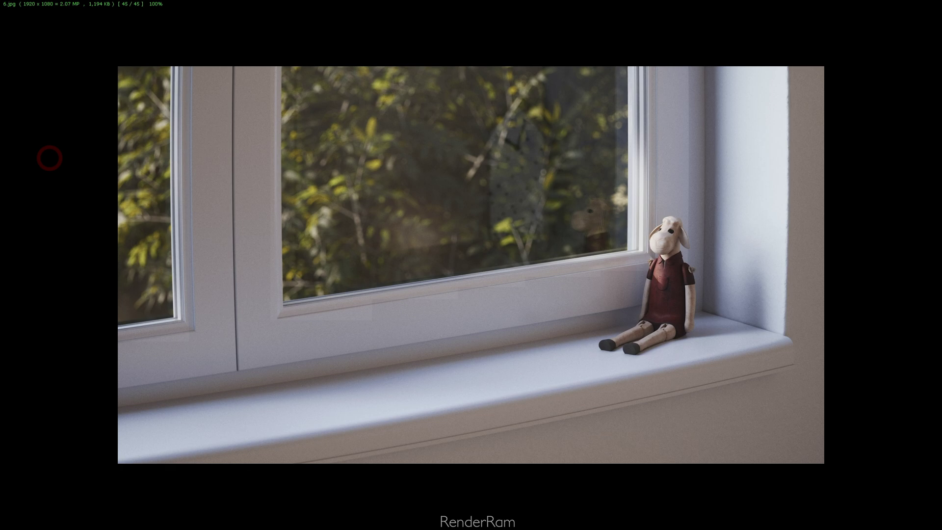
pyautogui.press('Left')
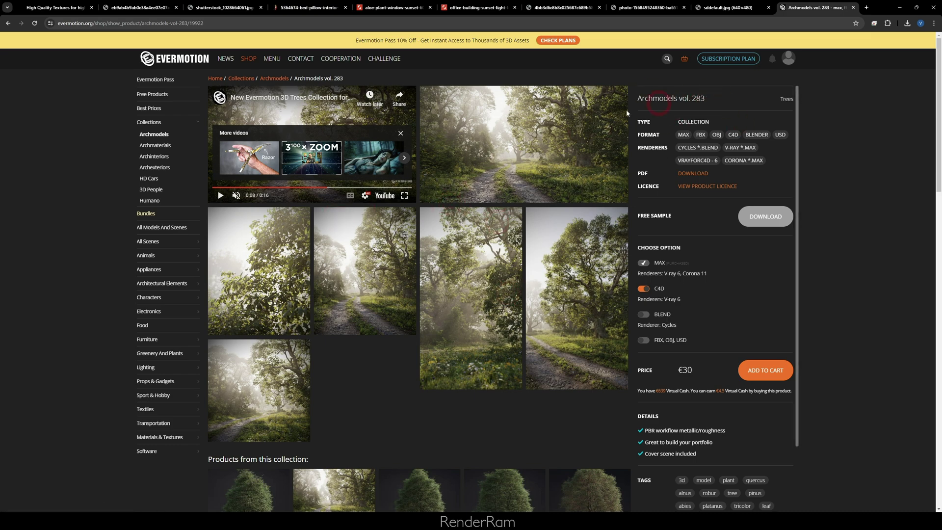
# Switch to the browser, look through the trees in Evermotion's Archmodels vol. 283, and return to the Evermotion home page to view its articles.
pyautogui.scroll(-8, 627, 113)
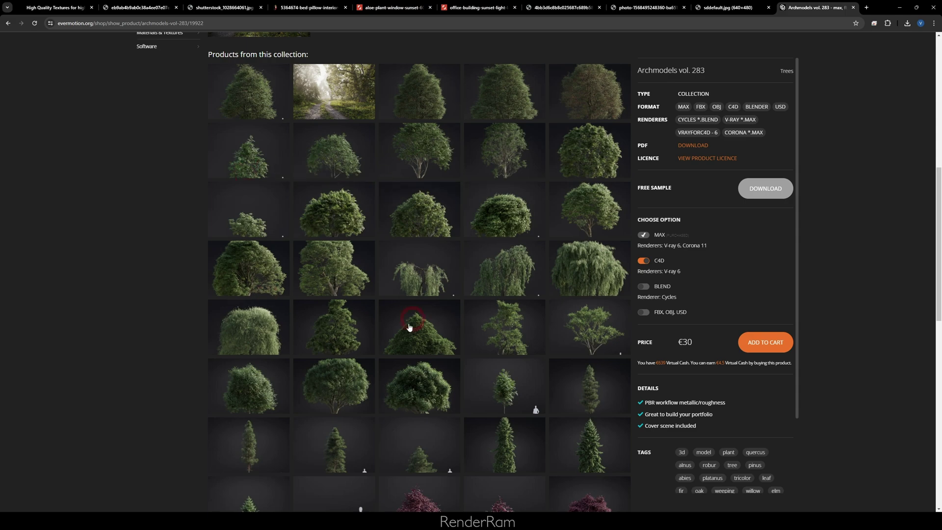
pyautogui.scroll(-9, 409, 326)
pyautogui.scroll(8, 377, 279)
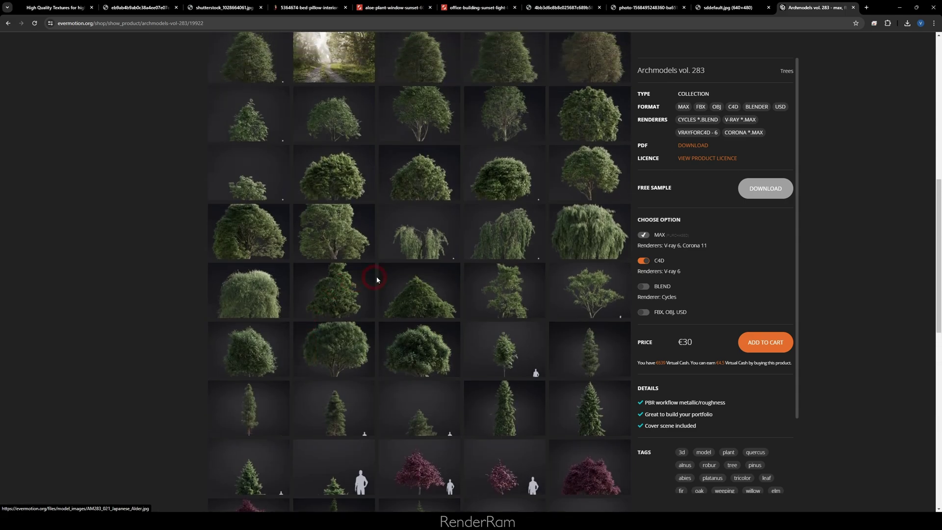
pyautogui.hotkey('alt', 'Left')
pyautogui.scroll(-5, 170, 147)
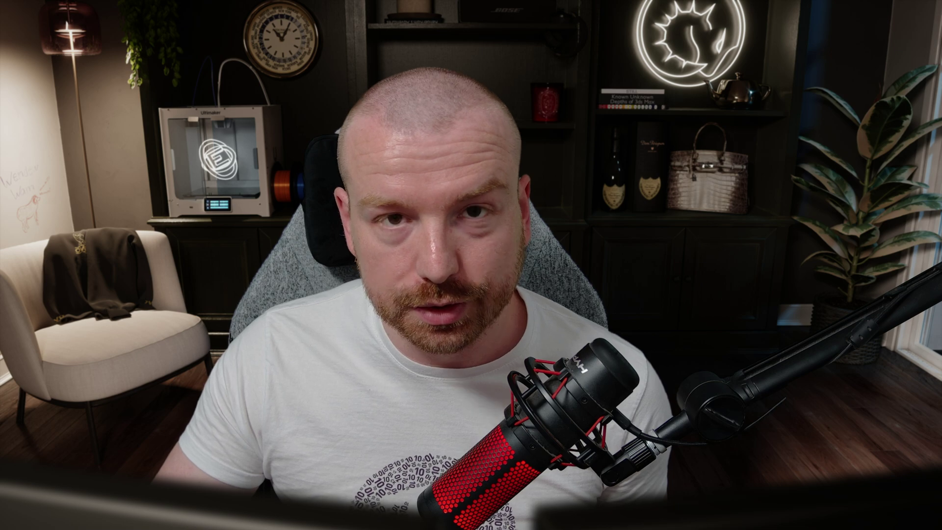
pyautogui.click(385, 265)
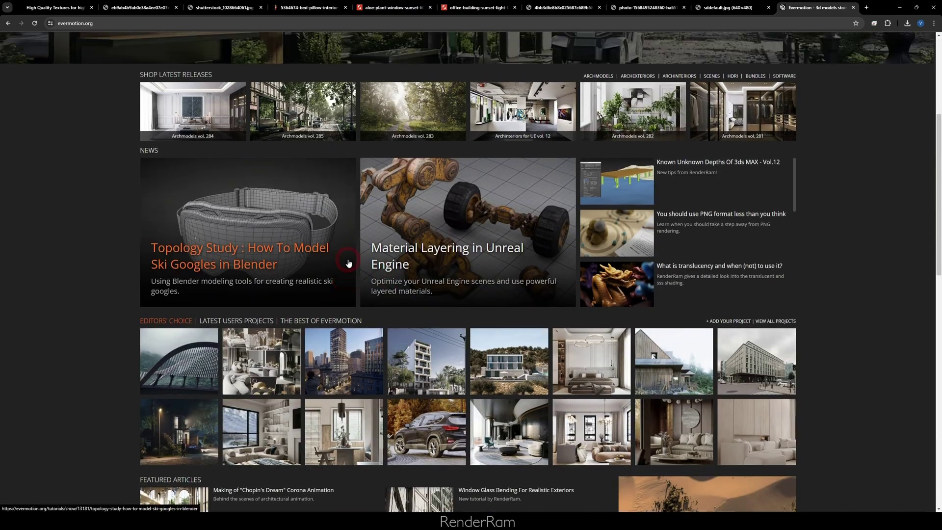
# Switch back to 3ds Max and minimize the material editor beside the room render.
pyautogui.click(668, 105)
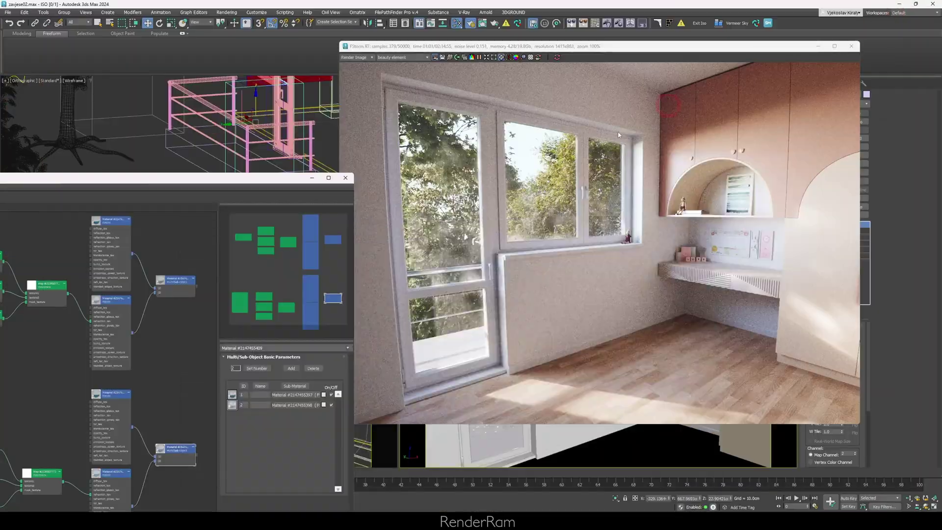
pyautogui.click(309, 181)
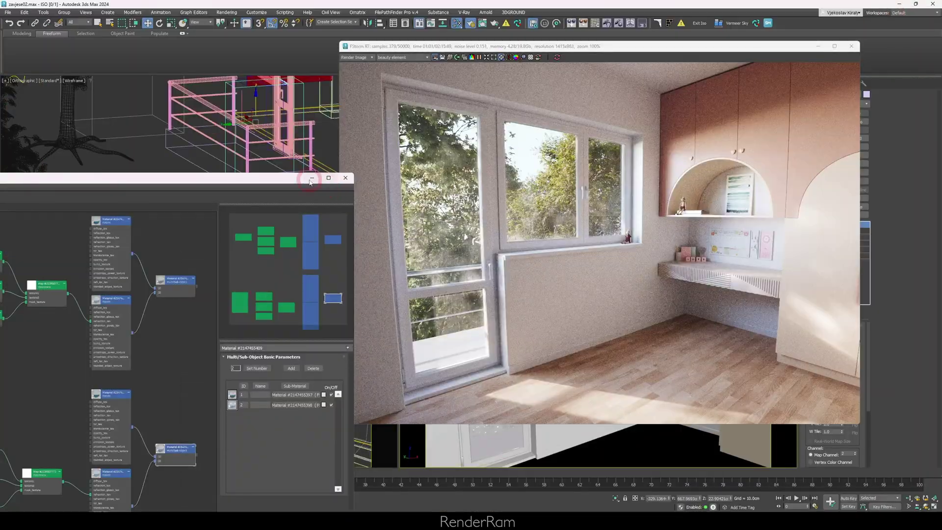